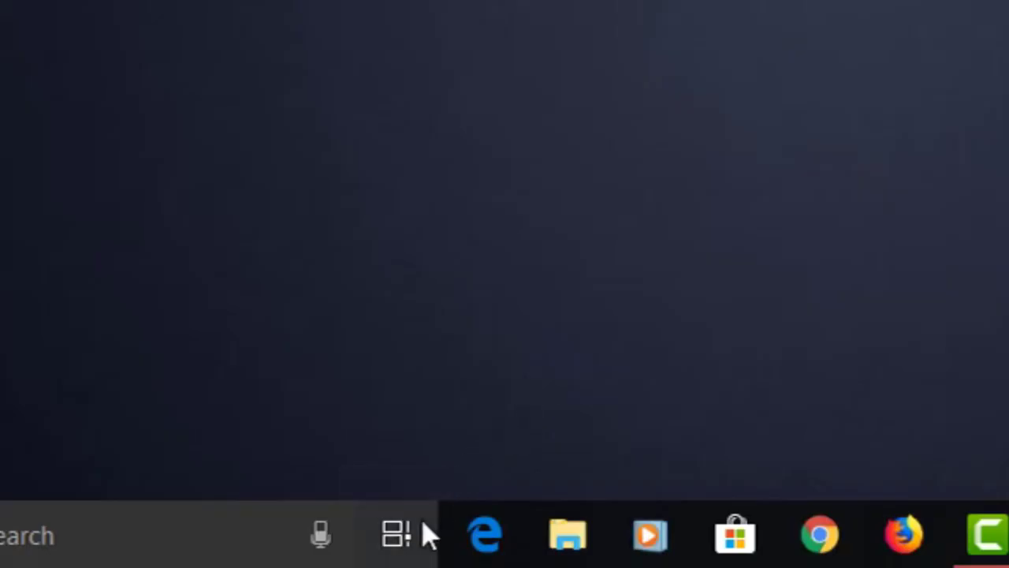
Browse the Timeline activity history back to May 11 and close it
{"action": "left_click", "coordinate": [423, 527]}
{"action": "scroll", "coordinate": [495, 420], "scroll_direction": "down", "scroll_amount": 6}
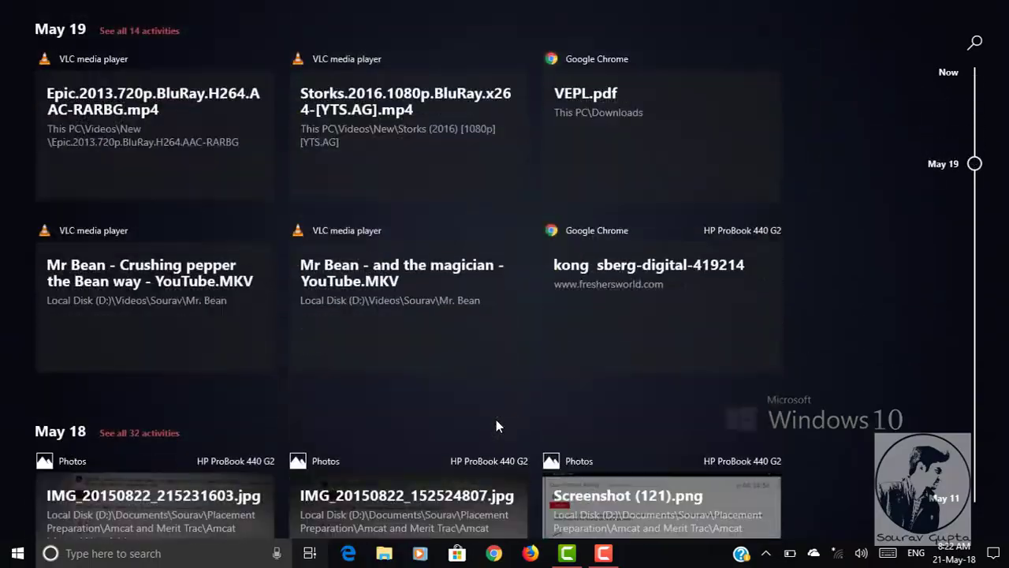
{"action": "left_click_drag", "start_coordinate": [976, 164], "coordinate": [976, 489]}
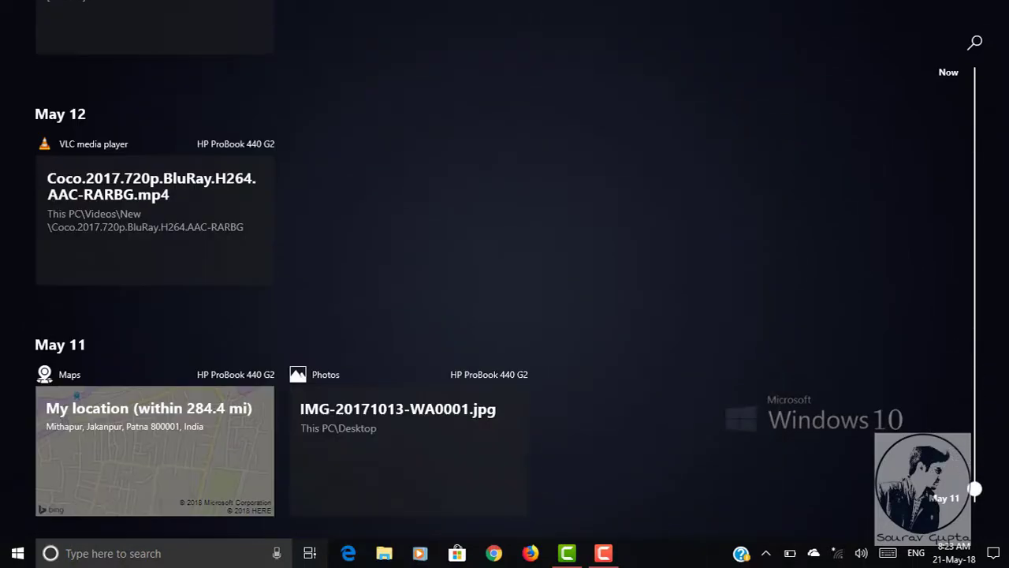
{"action": "key", "text": "Escape"}
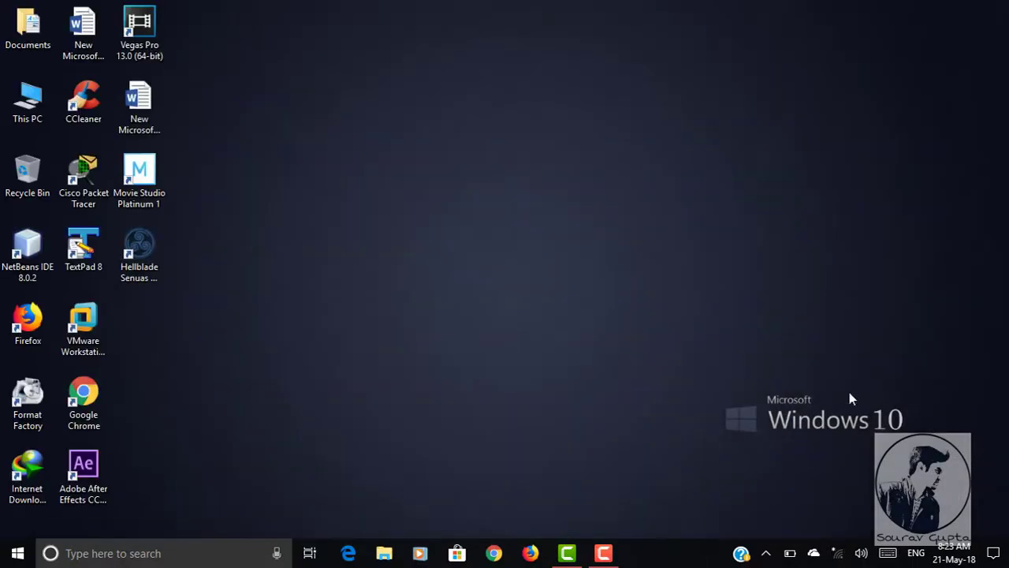
Open Windows Defender Security Center from the hidden notification area icons and view its Security at a glance overview
{"action": "left_click", "coordinate": [766, 553]}
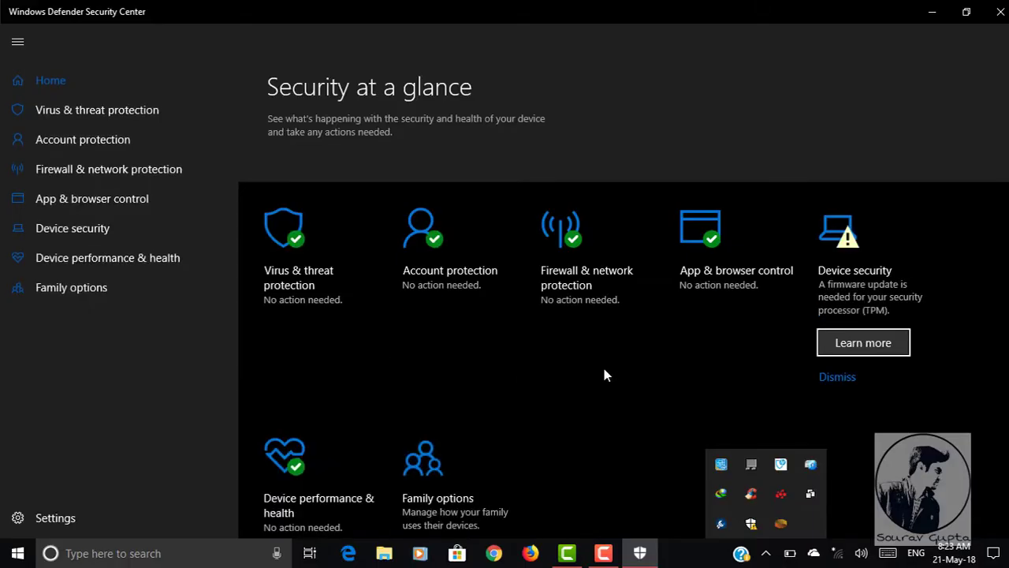
{"action": "left_click", "coordinate": [766, 553]}
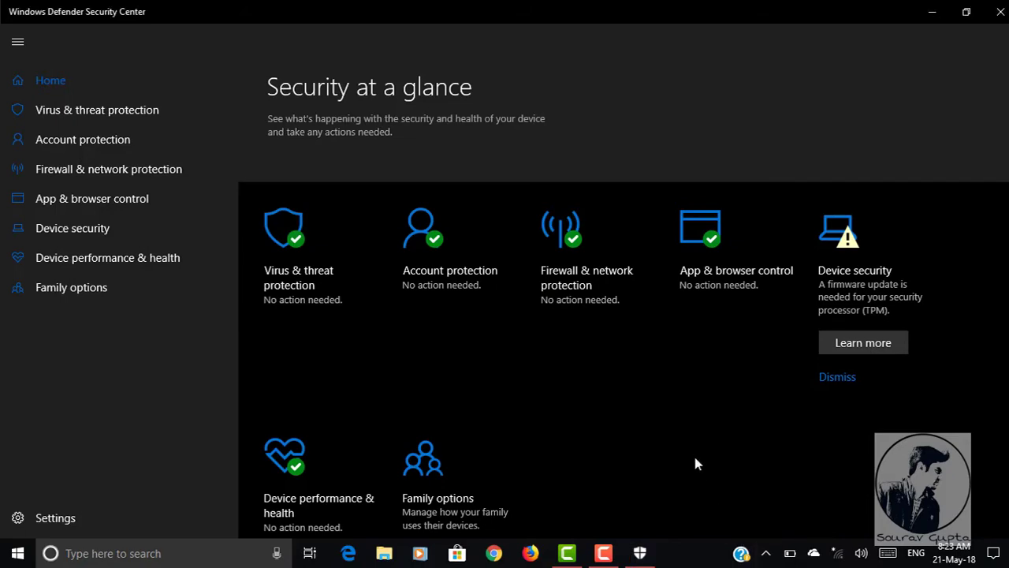
{"action": "scroll", "coordinate": [695, 457], "scroll_direction": "down", "scroll_amount": 1}
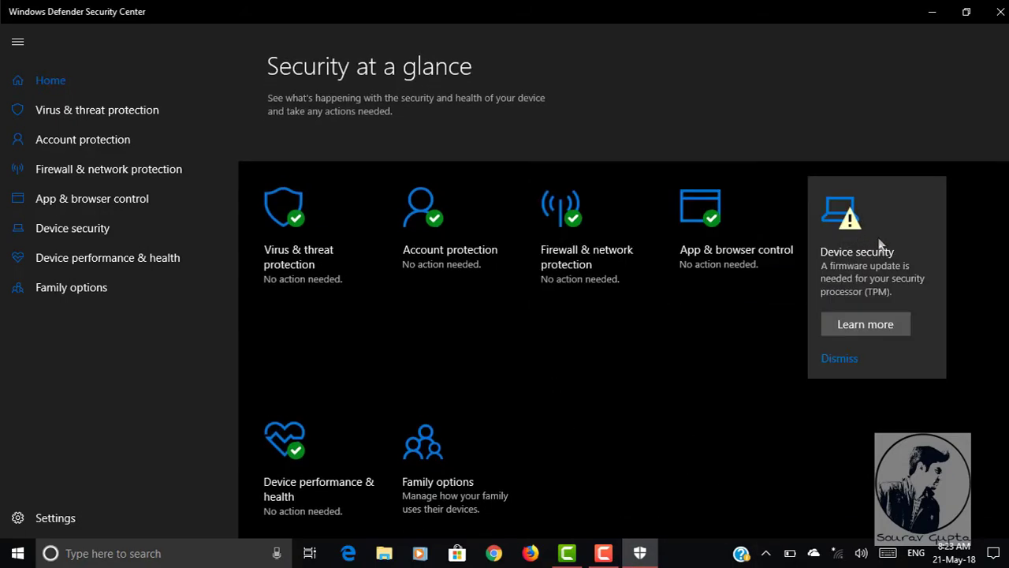
Examine the Device security page and its core isolation details, including the Memory integrity option
{"action": "left_click", "coordinate": [867, 278]}
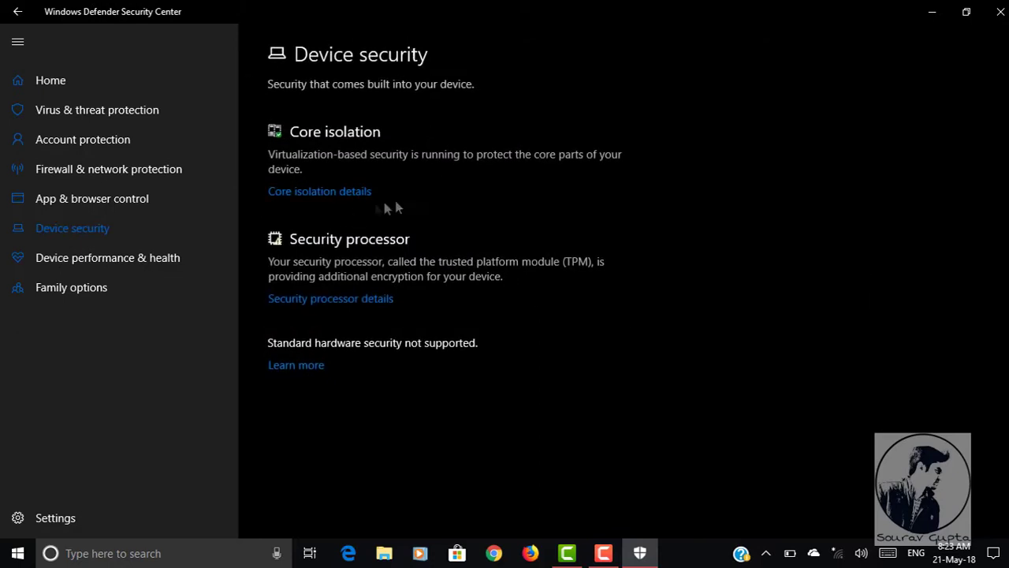
{"action": "left_click", "coordinate": [355, 191]}
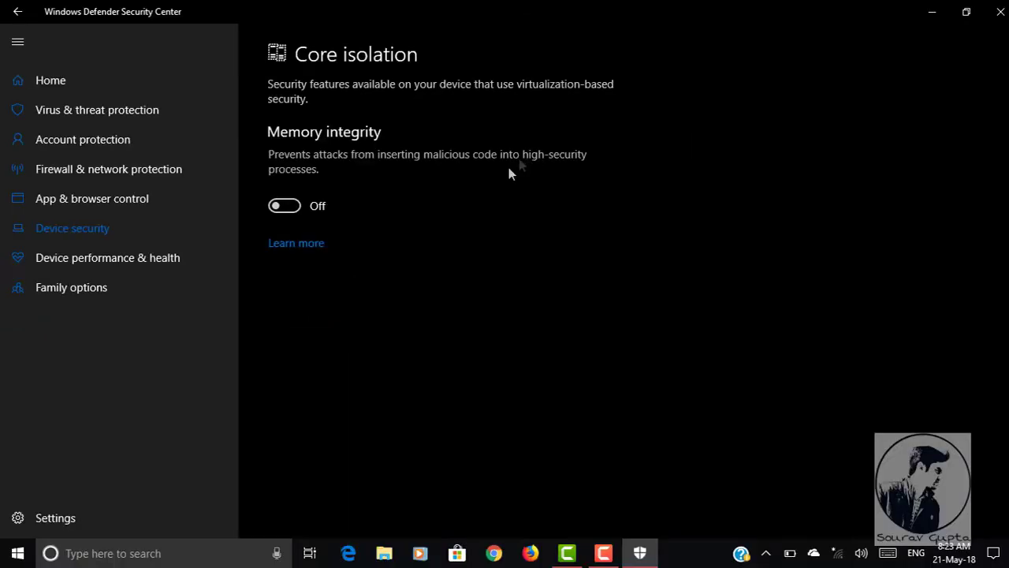
{"action": "left_click", "coordinate": [18, 11]}
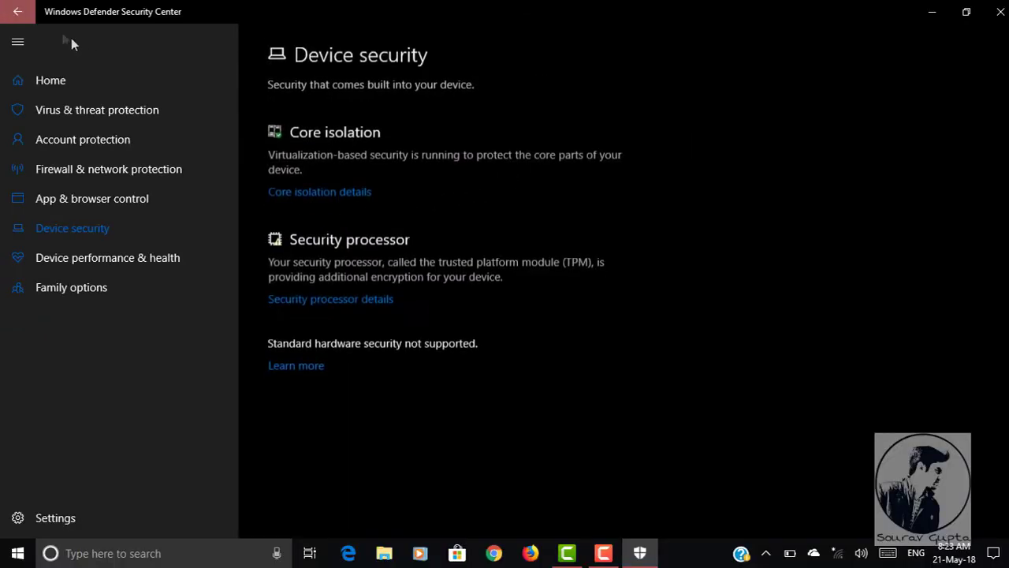
{"action": "left_click", "coordinate": [288, 299]}
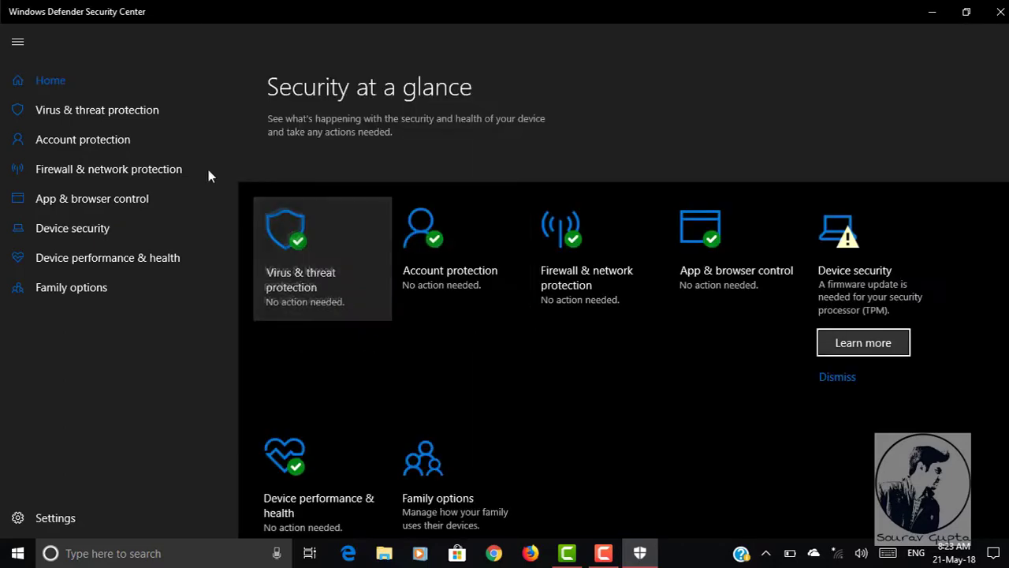
Review each protection page in turn, from Virus & threat protection through Device performance & health to Family options
{"action": "left_click", "coordinate": [145, 119]}
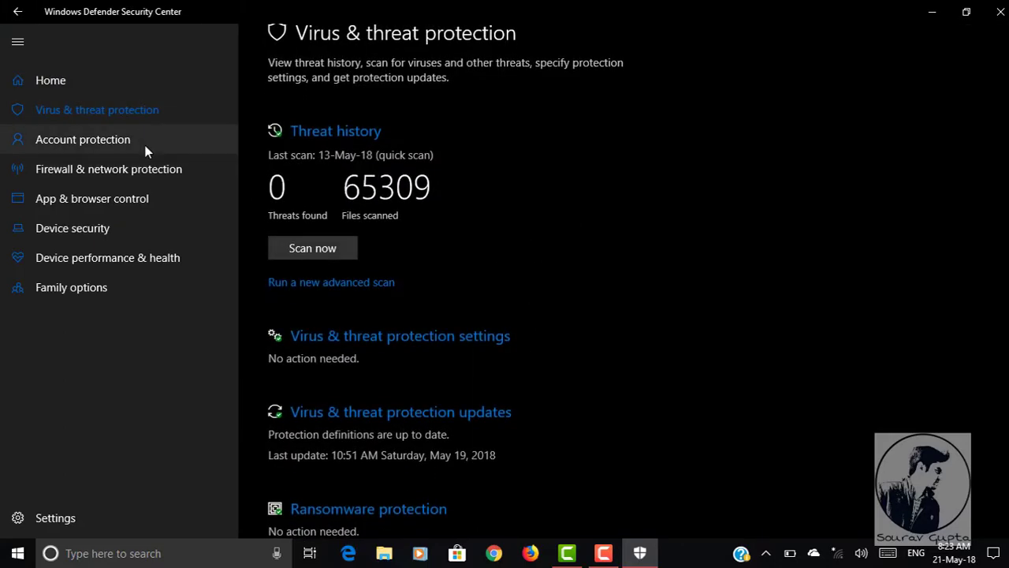
{"action": "left_click", "coordinate": [146, 148]}
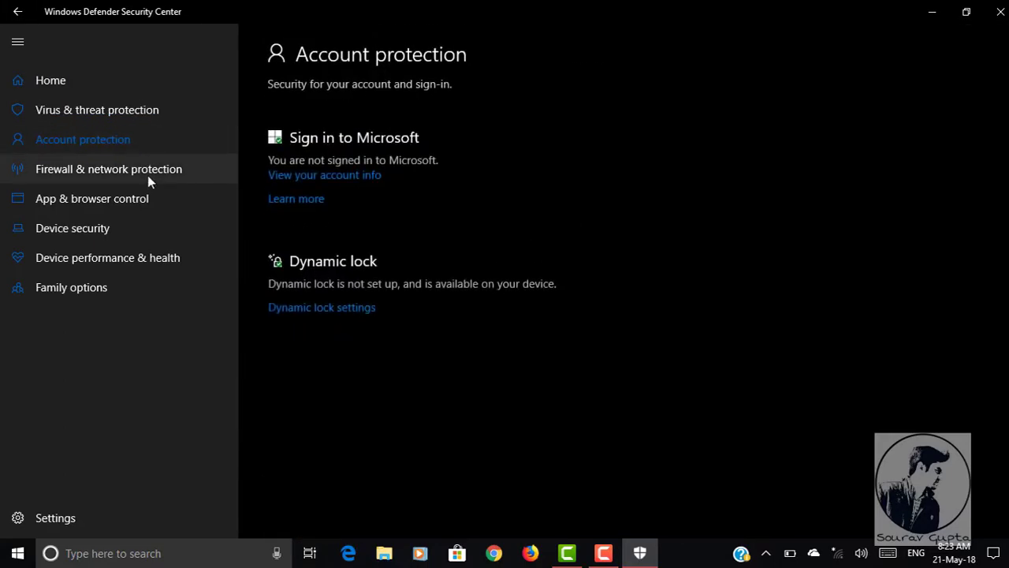
{"action": "left_click", "coordinate": [149, 178]}
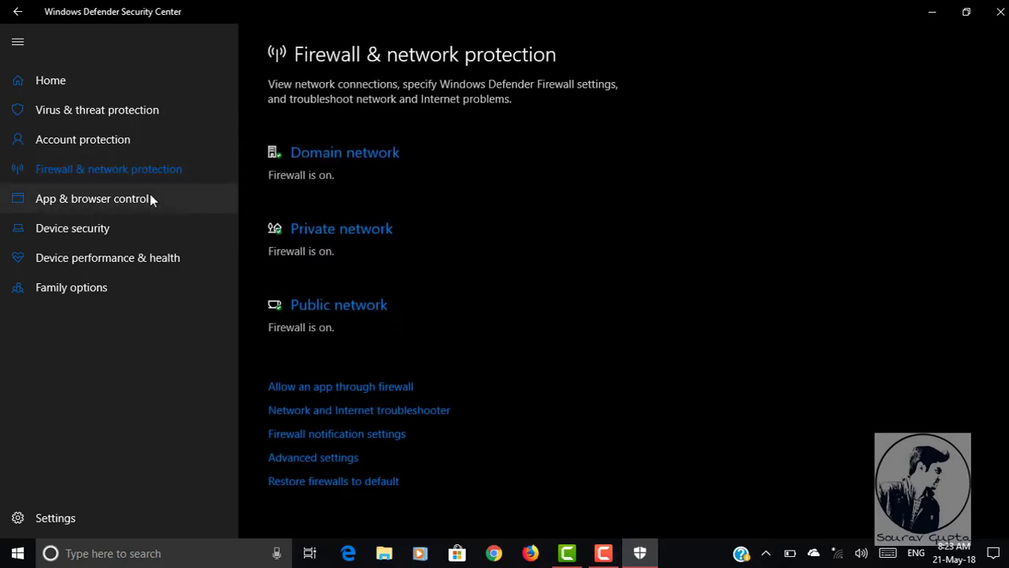
{"action": "left_click", "coordinate": [149, 196]}
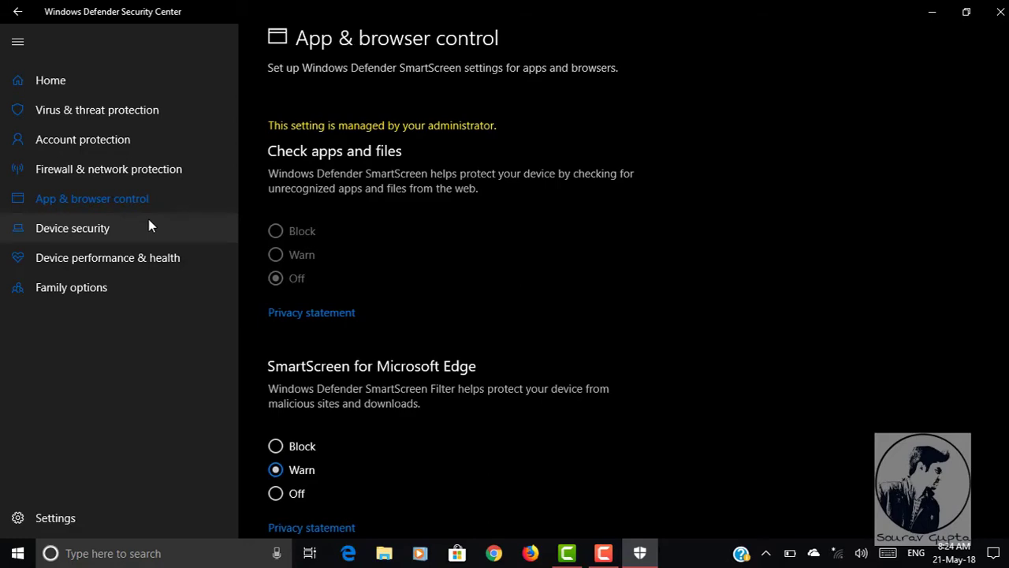
{"action": "left_click", "coordinate": [149, 227]}
{"action": "left_click", "coordinate": [151, 257]}
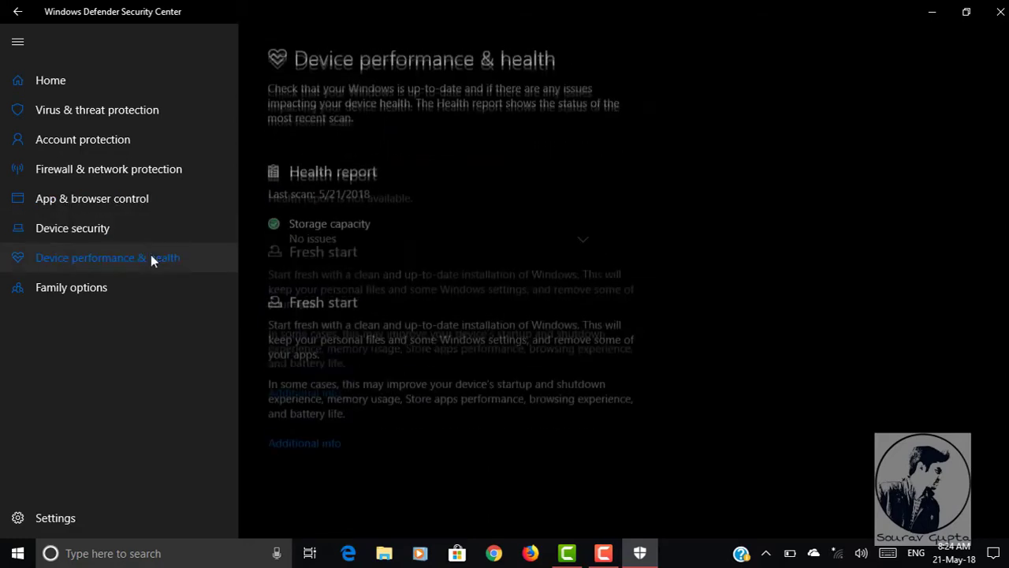
{"action": "left_click", "coordinate": [111, 288]}
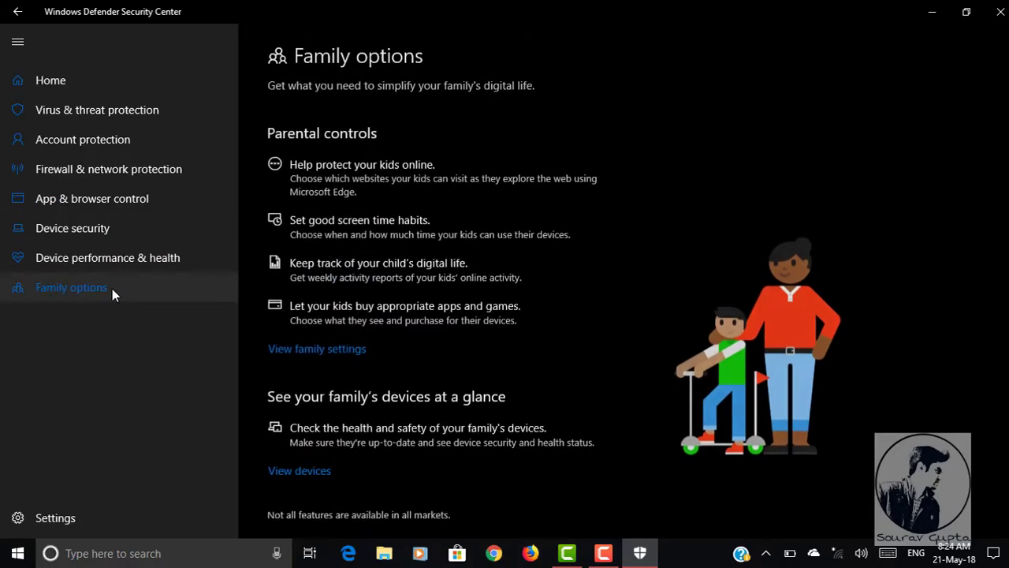
{"action": "scroll", "coordinate": [432, 292], "scroll_direction": "down", "scroll_amount": 1}
{"action": "scroll", "coordinate": [432, 292], "scroll_direction": "up", "scroll_amount": 1}
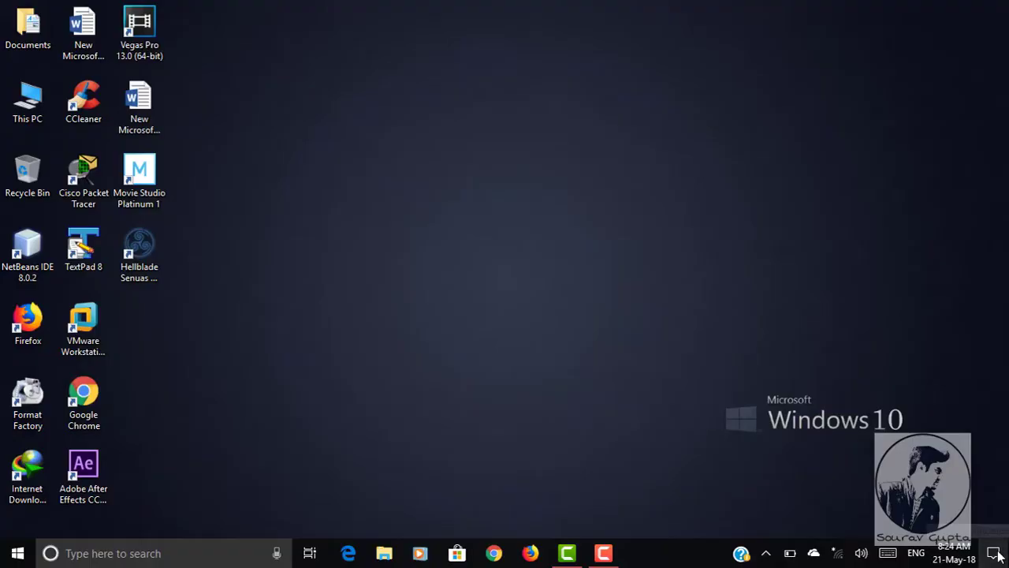
Turn Nearby sharing on and back off among the action center's quick actions
{"action": "key", "text": "super+a"}
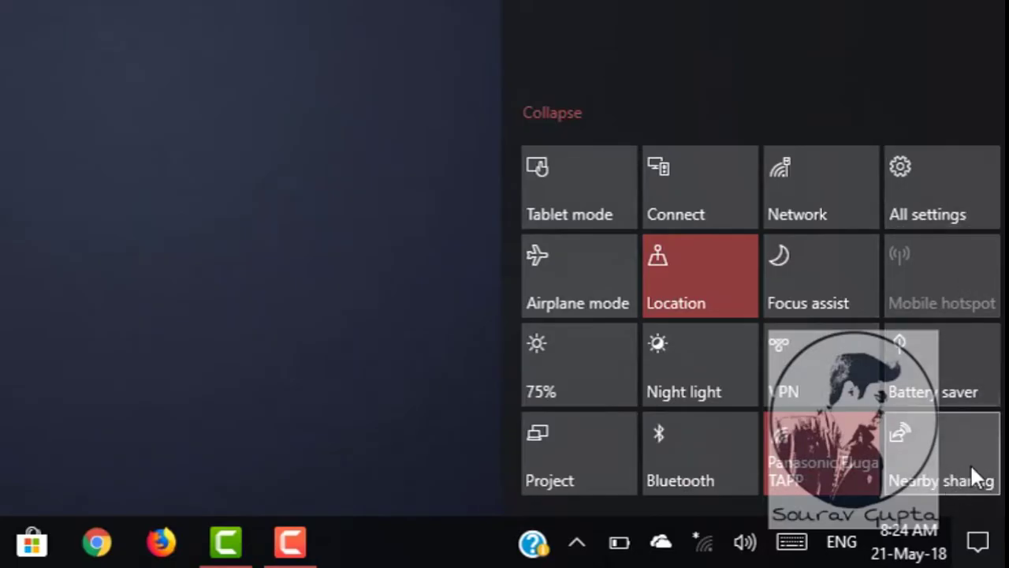
{"action": "left_click", "coordinate": [970, 464]}
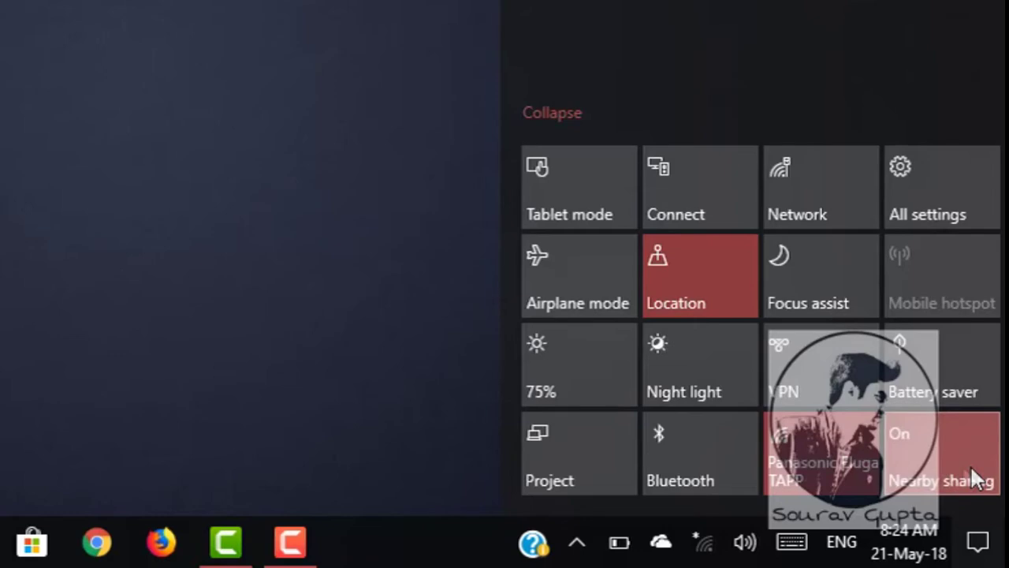
{"action": "left_click", "coordinate": [955, 458]}
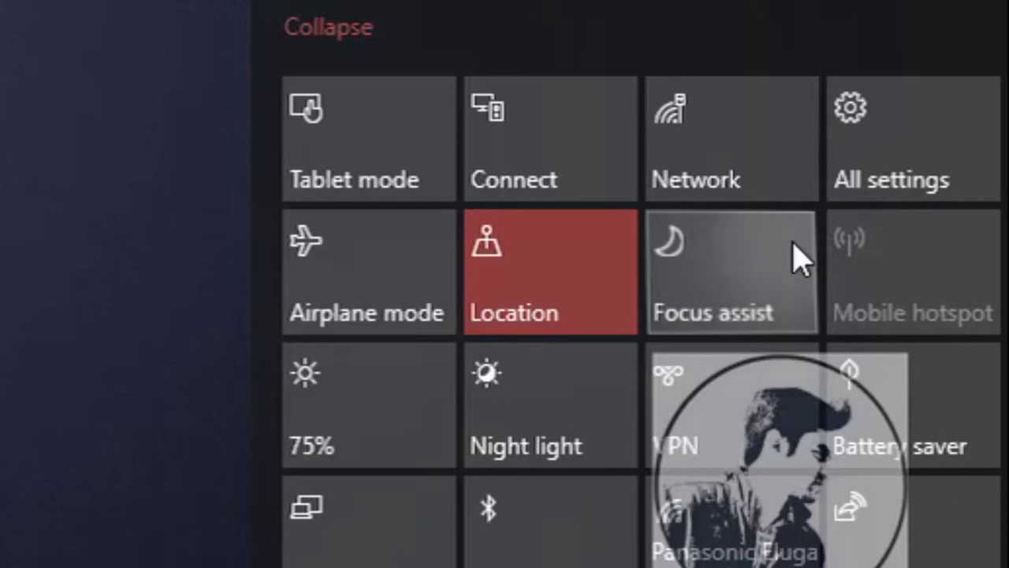
Cycle the Focus assist quick action through Priority only and Alarms only, and back to off
{"action": "left_click", "coordinate": [928, 390]}
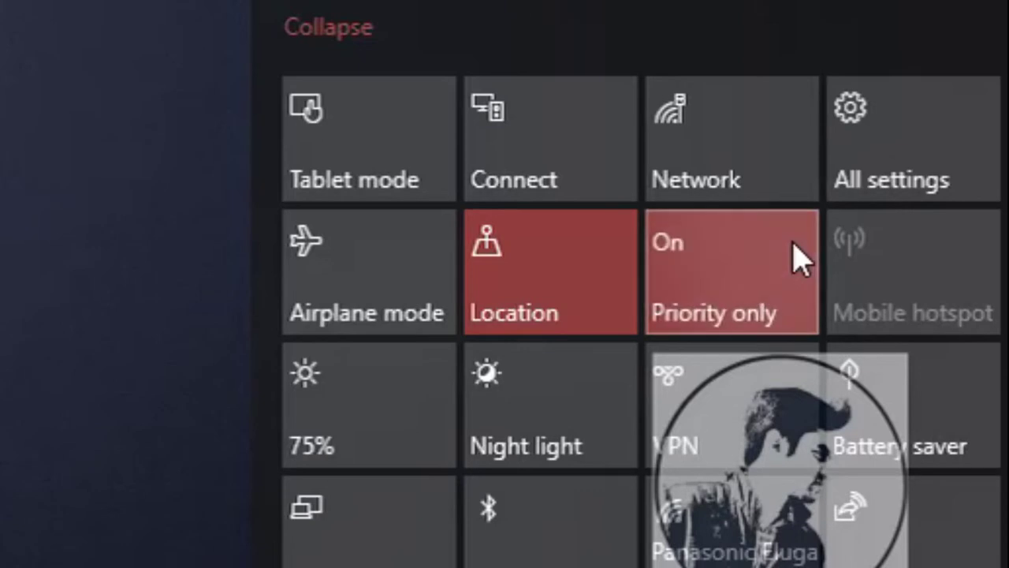
{"action": "left_click", "coordinate": [800, 259]}
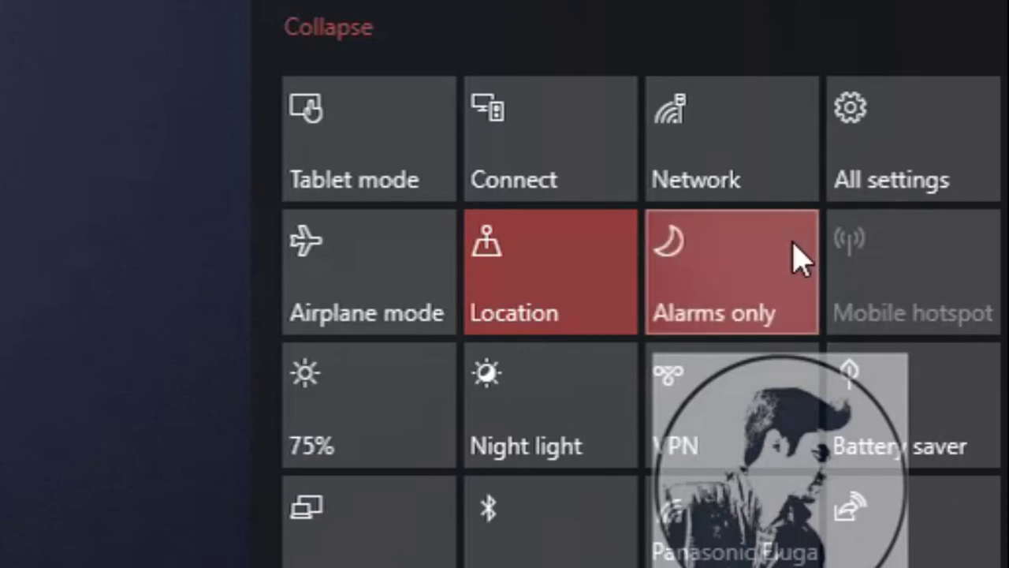
{"action": "left_click", "coordinate": [800, 258]}
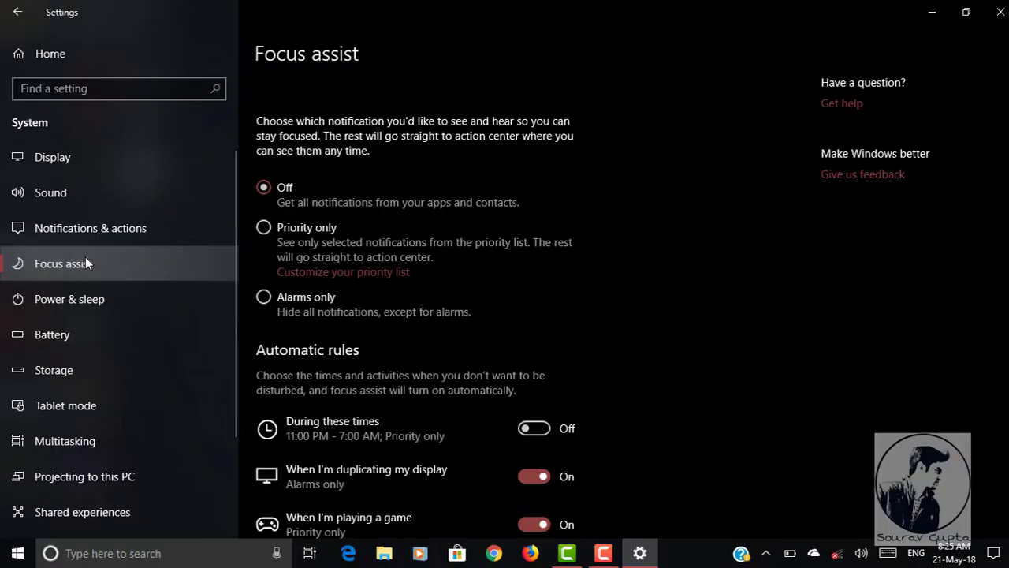
Review the notification modes and automatic rules on the Focus assist settings page
{"action": "scroll", "coordinate": [404, 302], "scroll_direction": "down", "scroll_amount": 2}
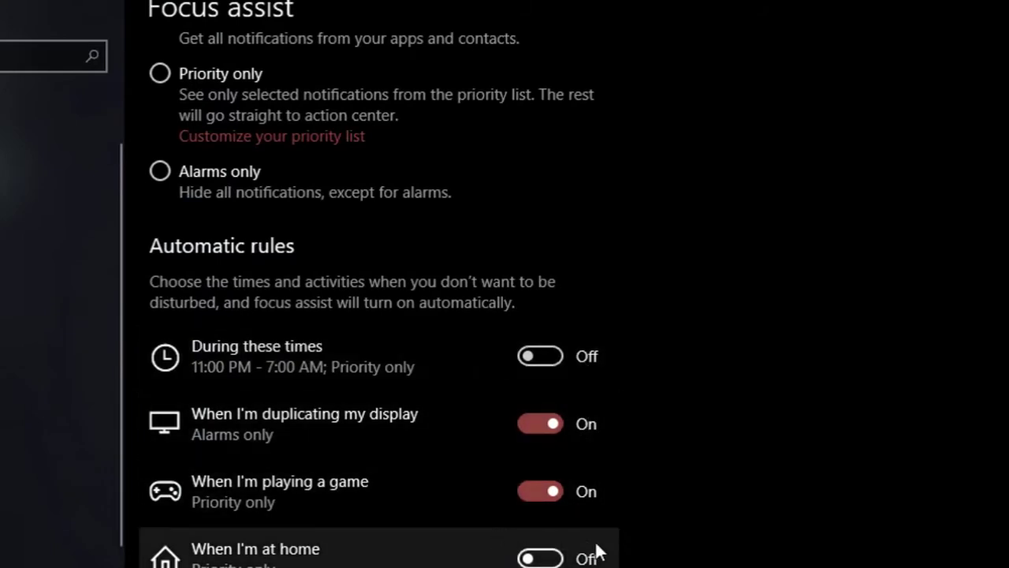
{"action": "scroll", "coordinate": [466, 410], "scroll_direction": "up", "scroll_amount": 2}
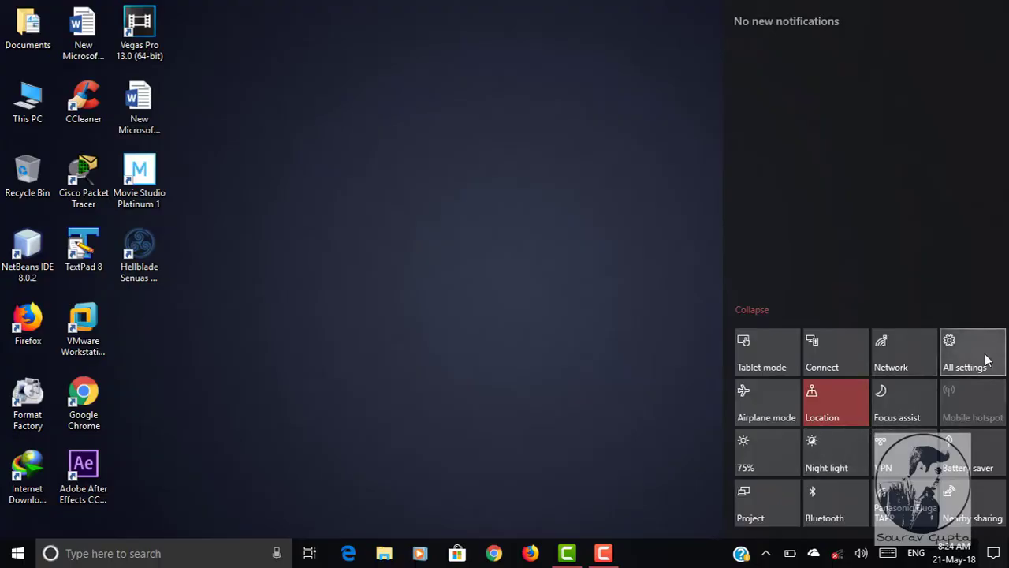
Open Windows Settings, look over the Update & Security category and return to the settings home page
{"action": "left_click", "coordinate": [986, 359]}
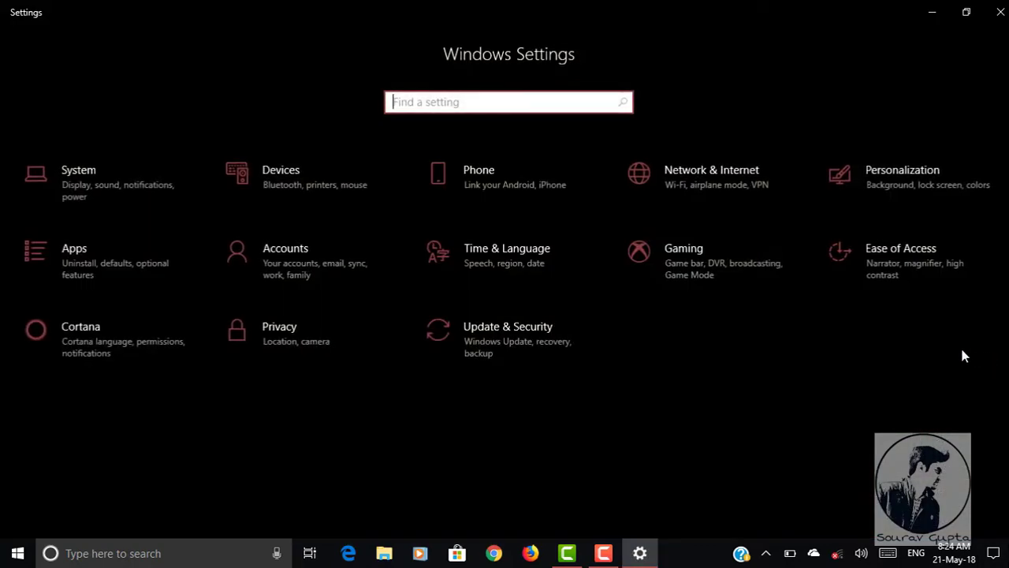
{"action": "left_click", "coordinate": [463, 358]}
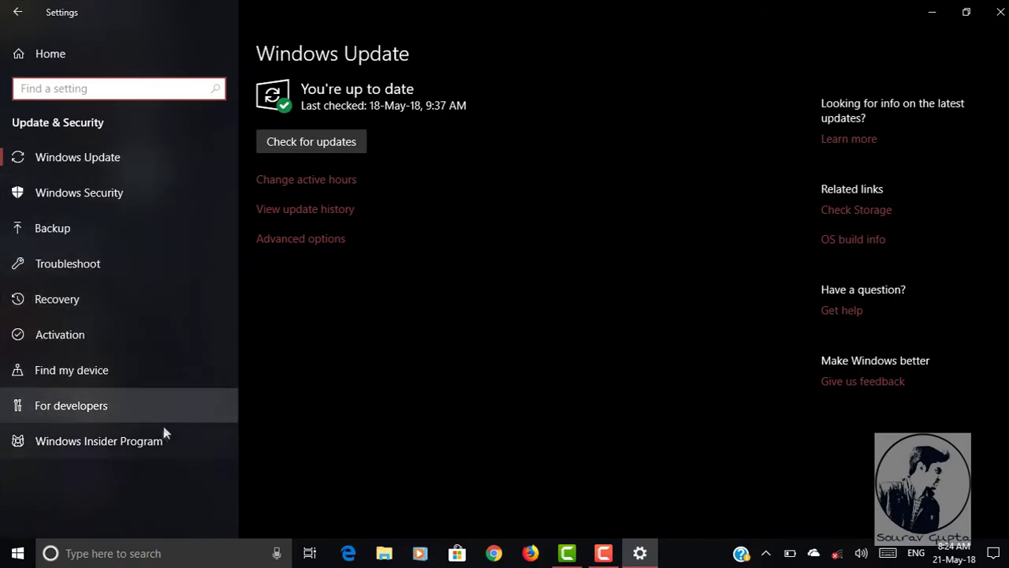
{"action": "left_click", "coordinate": [17, 12]}
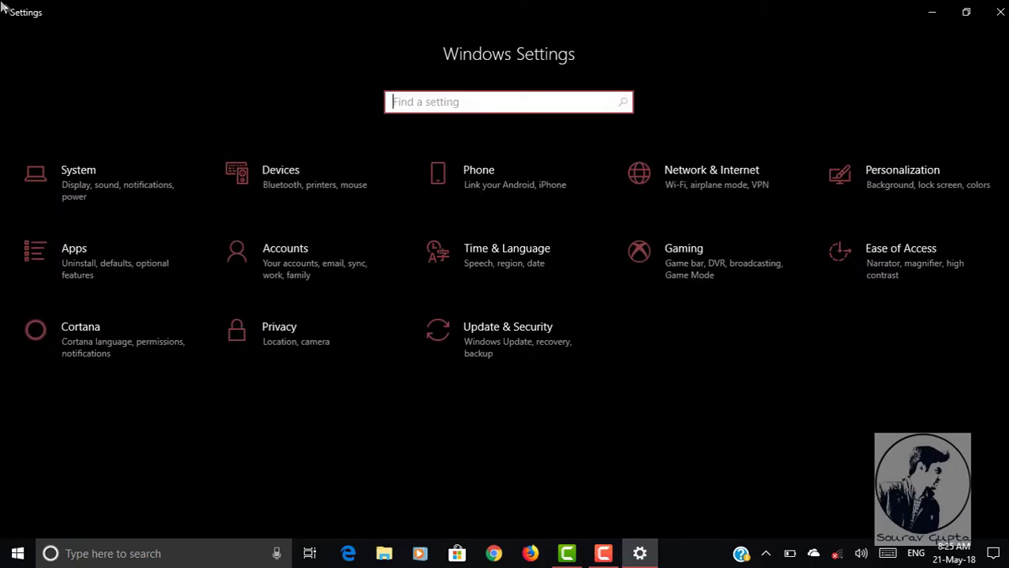
Open the About page in the System settings and examine the device and Windows specifications
{"action": "left_click", "coordinate": [88, 199]}
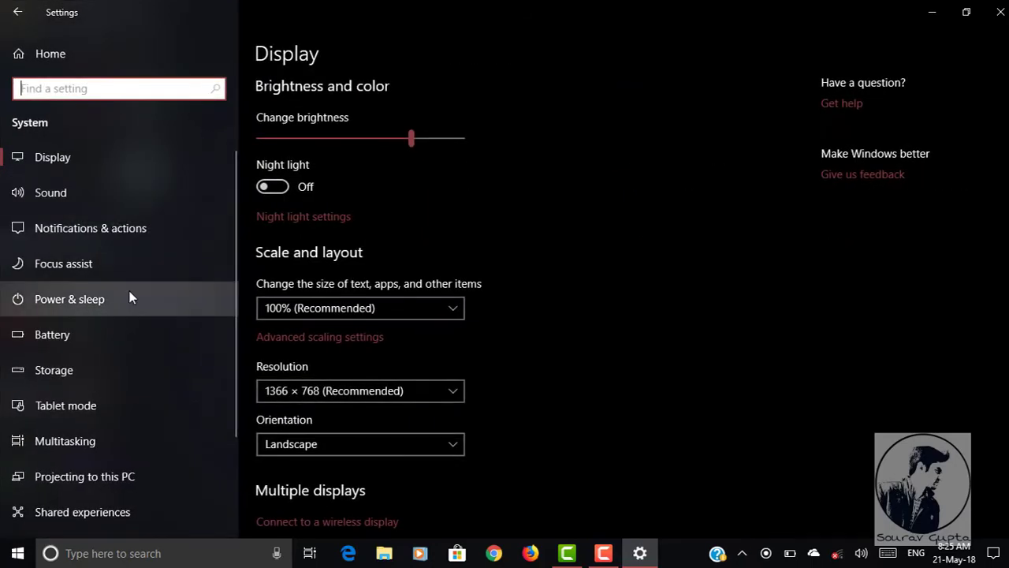
{"action": "scroll", "coordinate": [129, 296], "scroll_direction": "down", "scroll_amount": 3}
{"action": "left_click", "coordinate": [101, 447]}
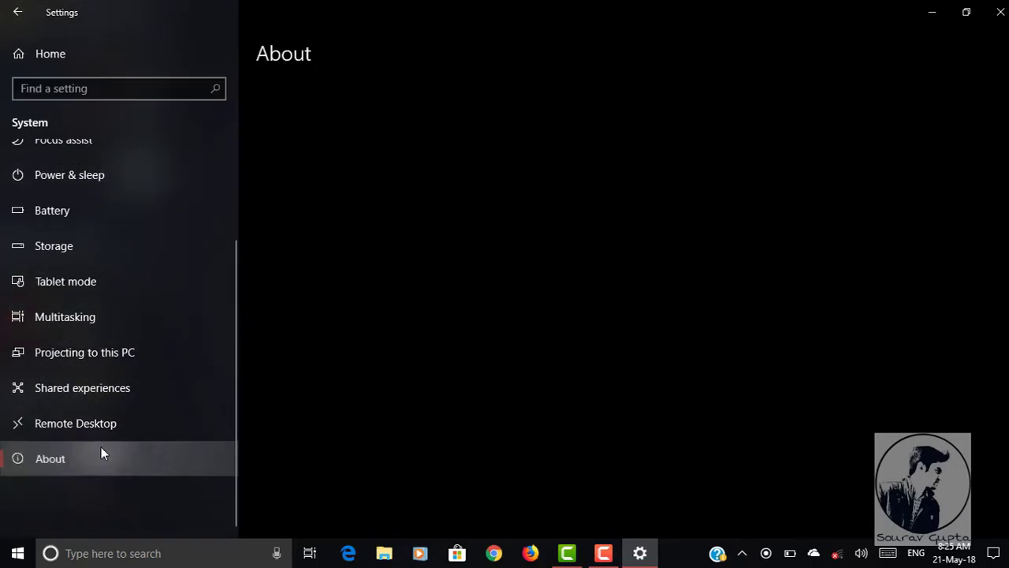
{"action": "scroll", "coordinate": [379, 361], "scroll_direction": "down", "scroll_amount": 4}
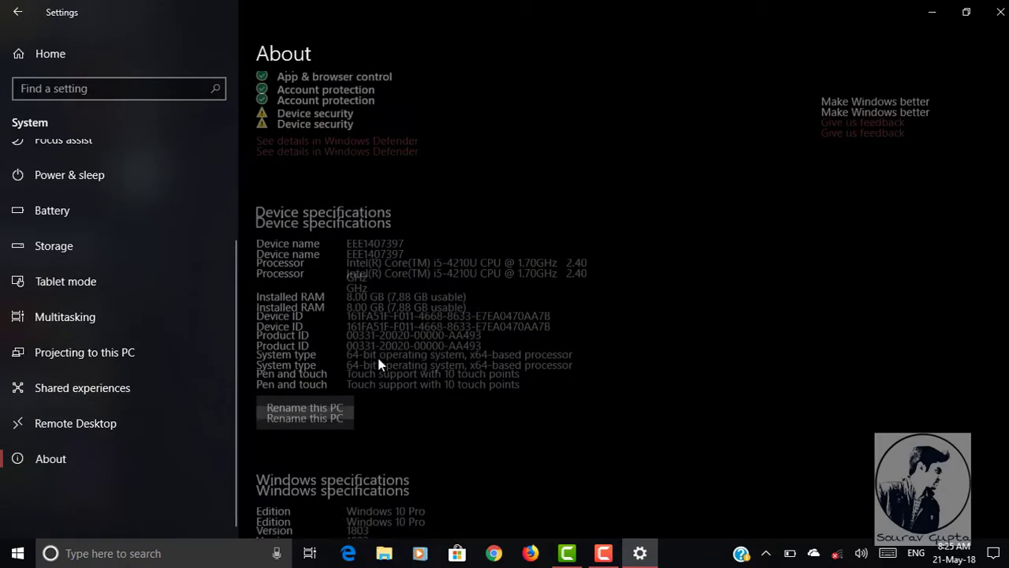
{"action": "scroll", "coordinate": [380, 361], "scroll_direction": "down", "scroll_amount": 3}
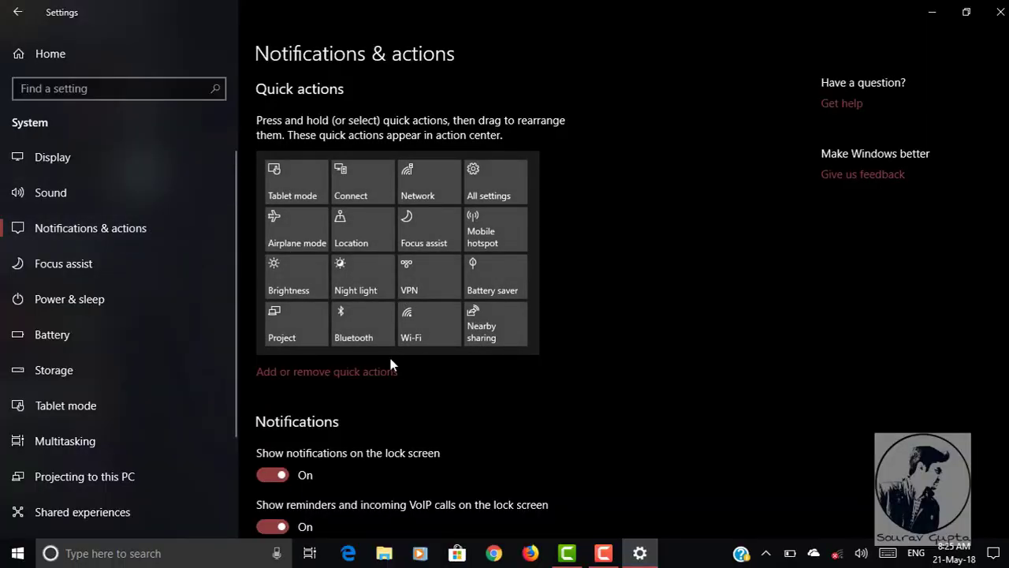
Review the quick actions and notification options on the Notifications & actions settings page
{"action": "scroll", "coordinate": [390, 361], "scroll_direction": "down", "scroll_amount": 2}
{"action": "scroll", "coordinate": [536, 387], "scroll_direction": "down", "scroll_amount": 6}
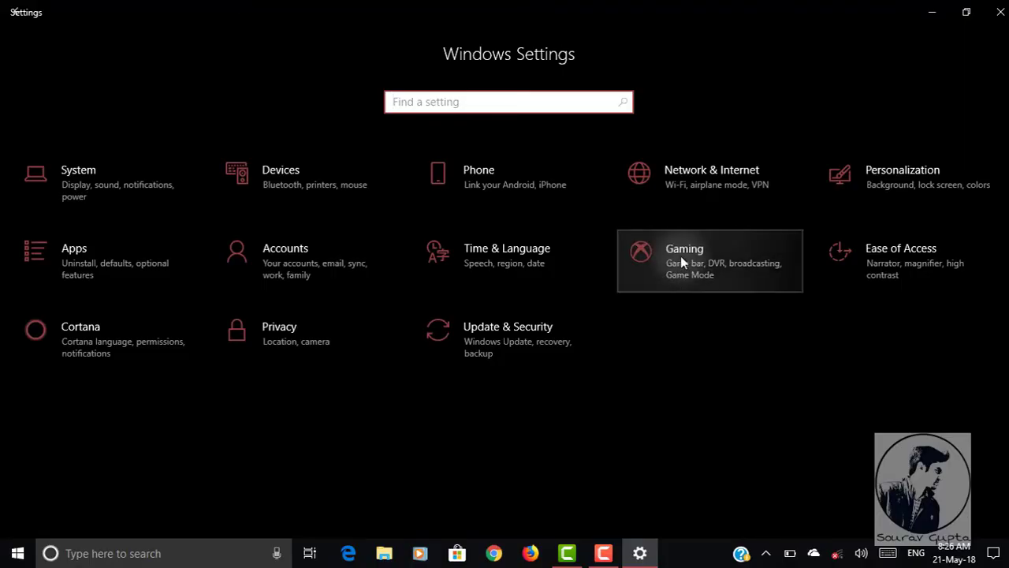
Open the Gaming settings and view the Game bar page with its keyboard shortcuts
{"action": "left_click", "coordinate": [681, 255]}
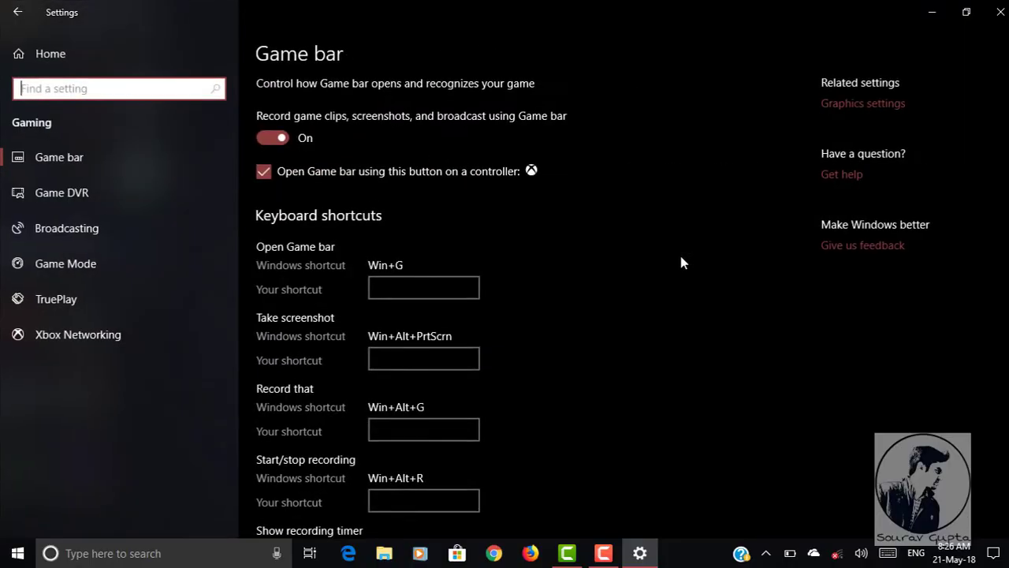
{"action": "left_click", "coordinate": [97, 155]}
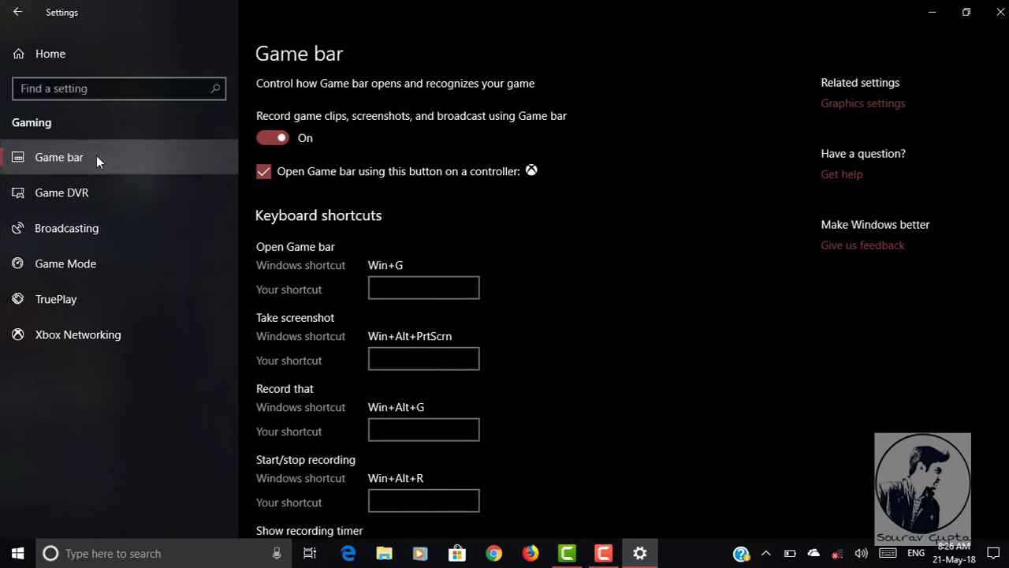
Open the Game DVR page and examine its background recording, audio and video settings, including the video quality options
{"action": "left_click", "coordinate": [96, 204]}
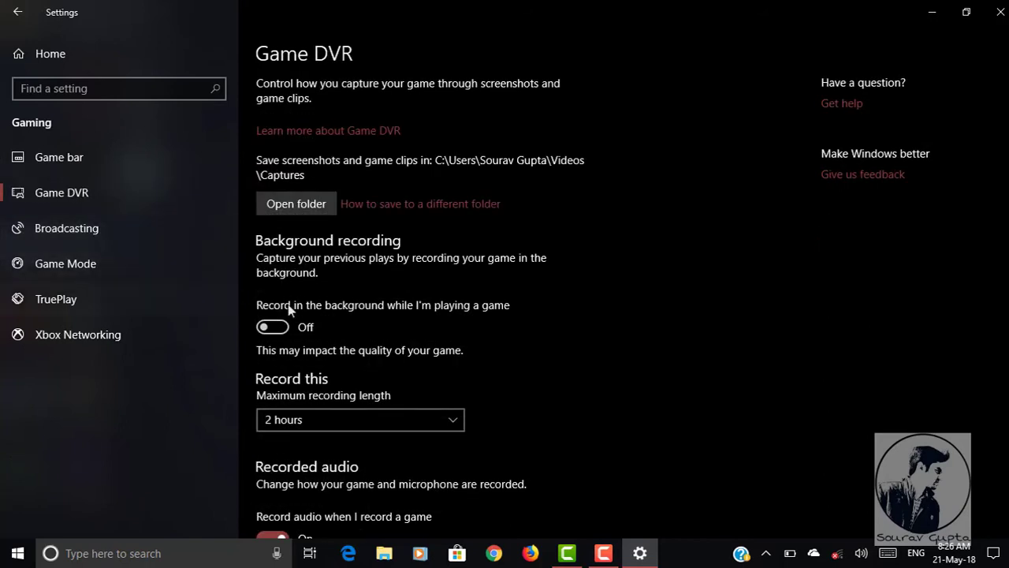
{"action": "scroll", "coordinate": [315, 342], "scroll_direction": "down", "scroll_amount": 5}
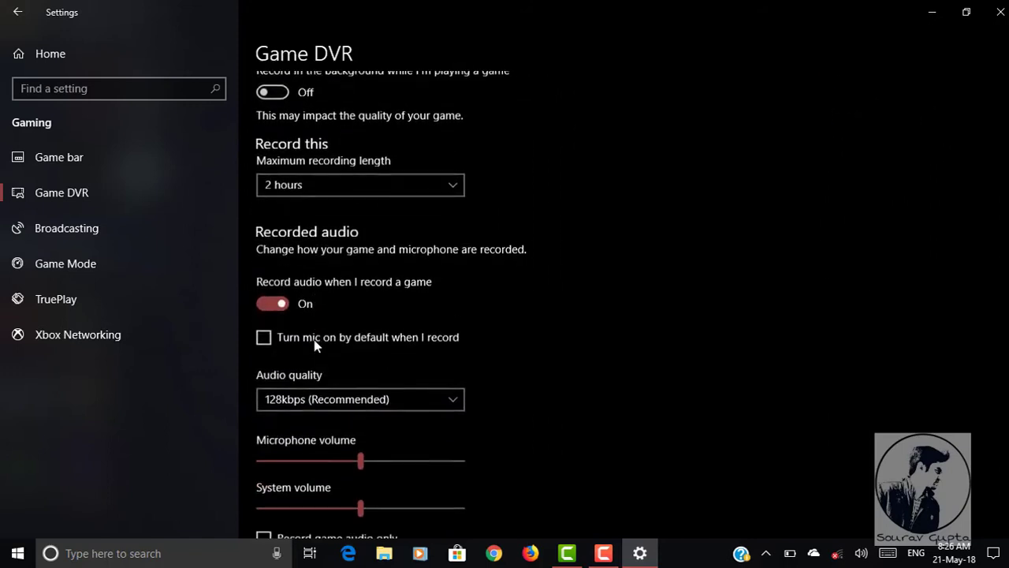
{"action": "scroll", "coordinate": [314, 341], "scroll_direction": "down", "scroll_amount": 3}
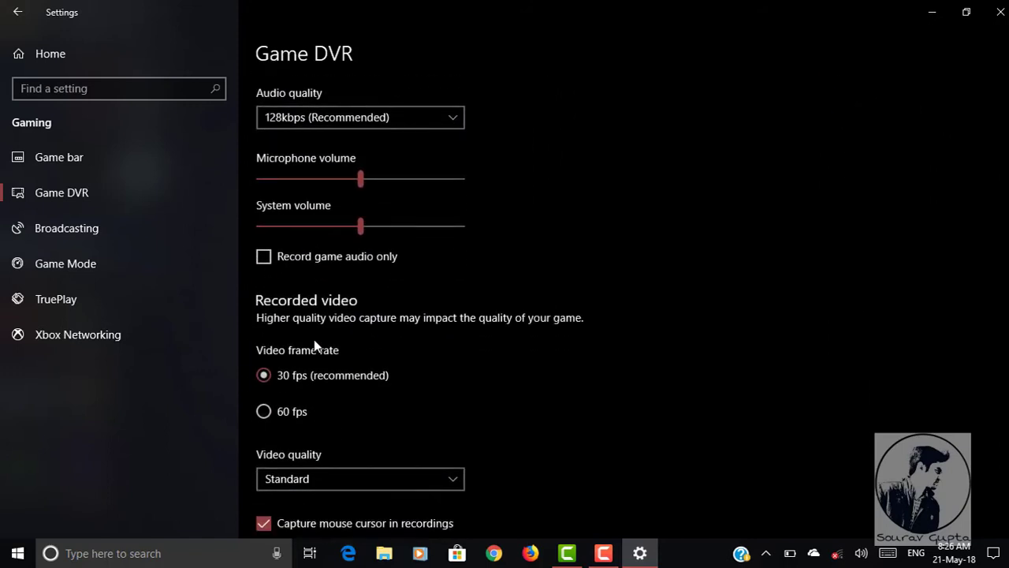
{"action": "scroll", "coordinate": [313, 344], "scroll_direction": "down", "scroll_amount": 1}
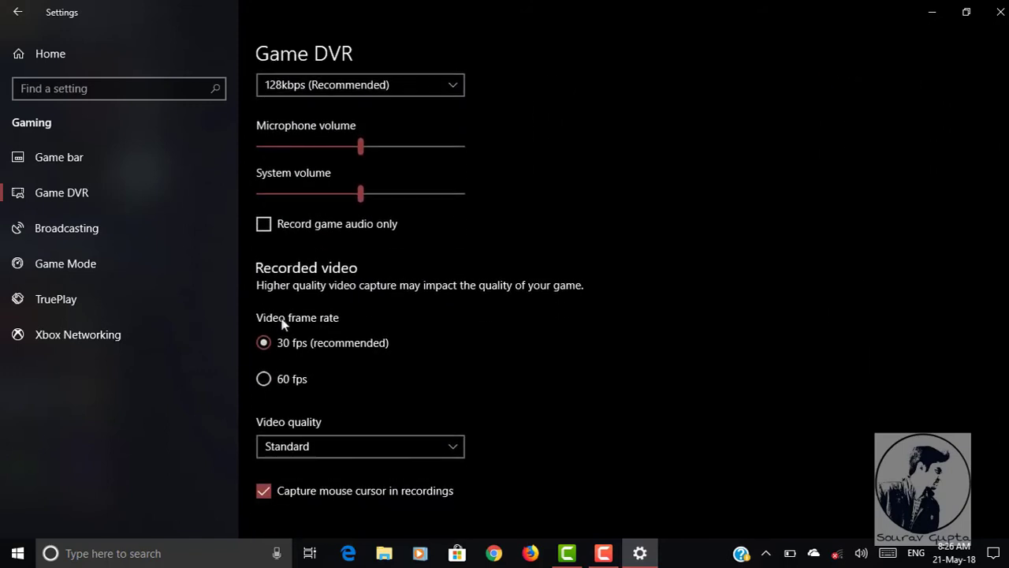
{"action": "left_click", "coordinate": [362, 455]}
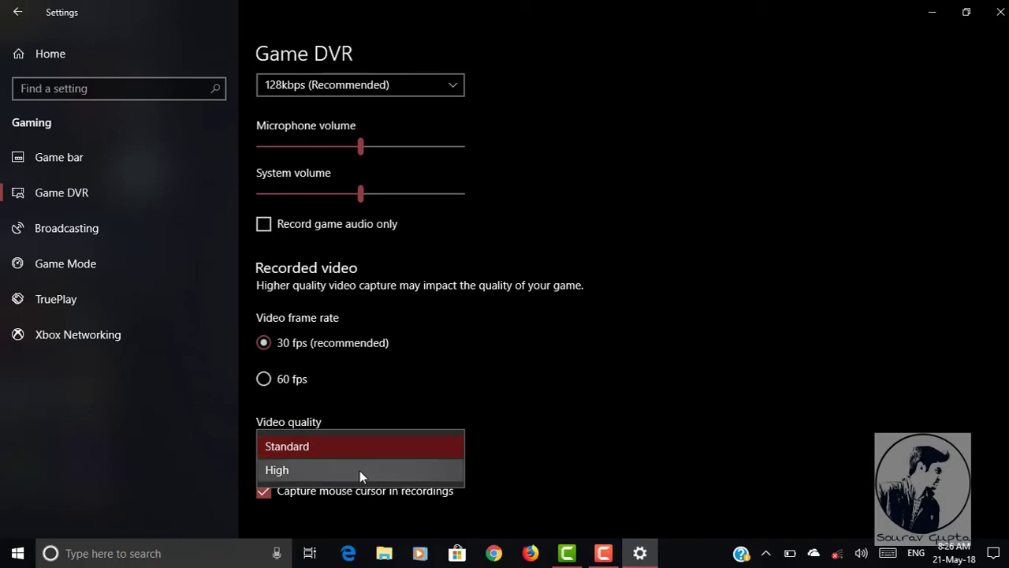
{"action": "left_click", "coordinate": [487, 383]}
{"action": "scroll", "coordinate": [487, 383], "scroll_direction": "up", "scroll_amount": 3}
{"action": "scroll", "coordinate": [486, 384], "scroll_direction": "up", "scroll_amount": 3}
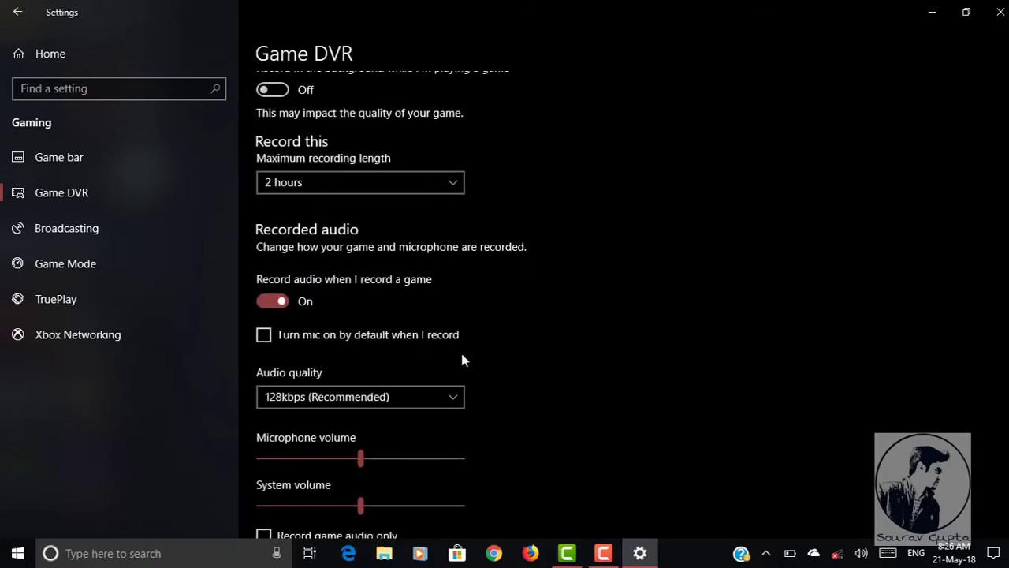
{"action": "scroll", "coordinate": [462, 359], "scroll_direction": "up", "scroll_amount": 3}
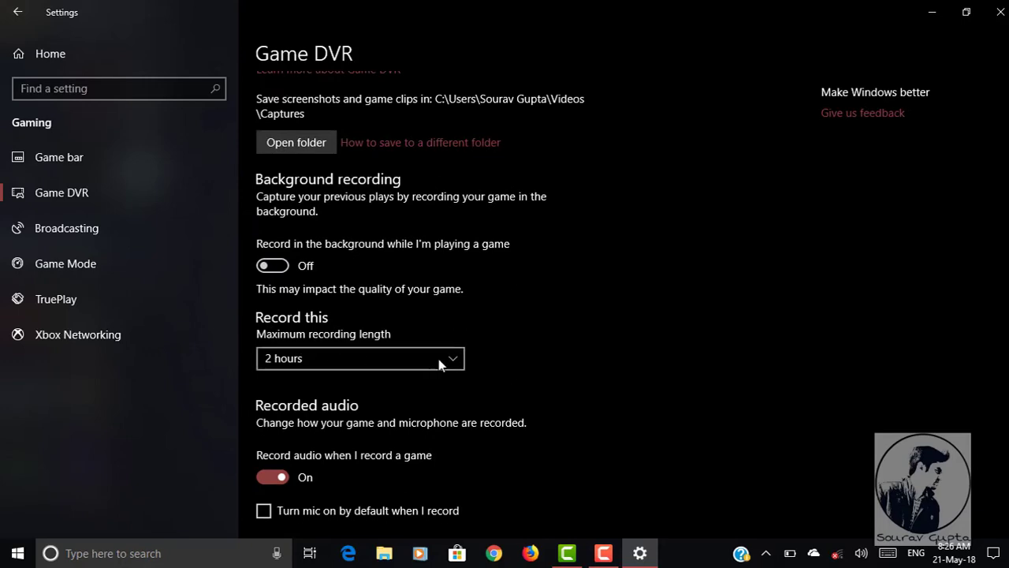
{"action": "scroll", "coordinate": [438, 359], "scroll_direction": "up", "scroll_amount": 2}
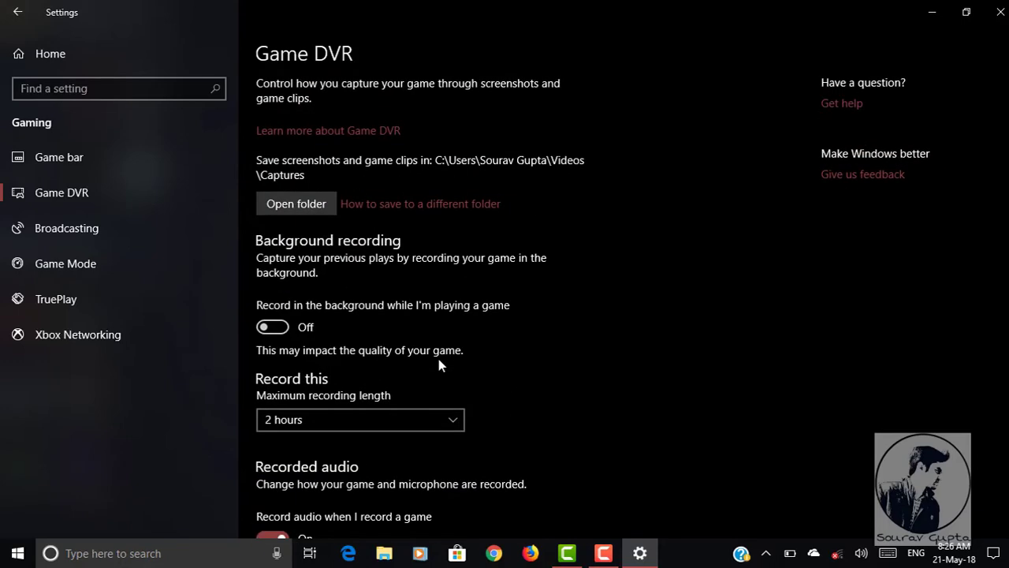
Open the Broadcasting page and review its audio, language, camera and video options
{"action": "left_click", "coordinate": [81, 230]}
{"action": "scroll", "coordinate": [424, 368], "scroll_direction": "down", "scroll_amount": 2}
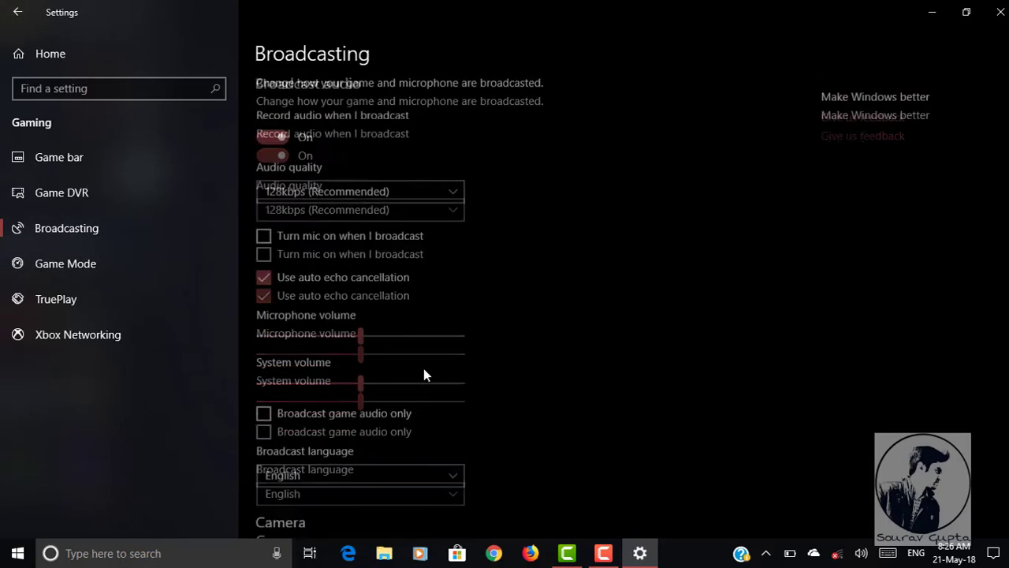
{"action": "scroll", "coordinate": [423, 375], "scroll_direction": "up", "scroll_amount": 2}
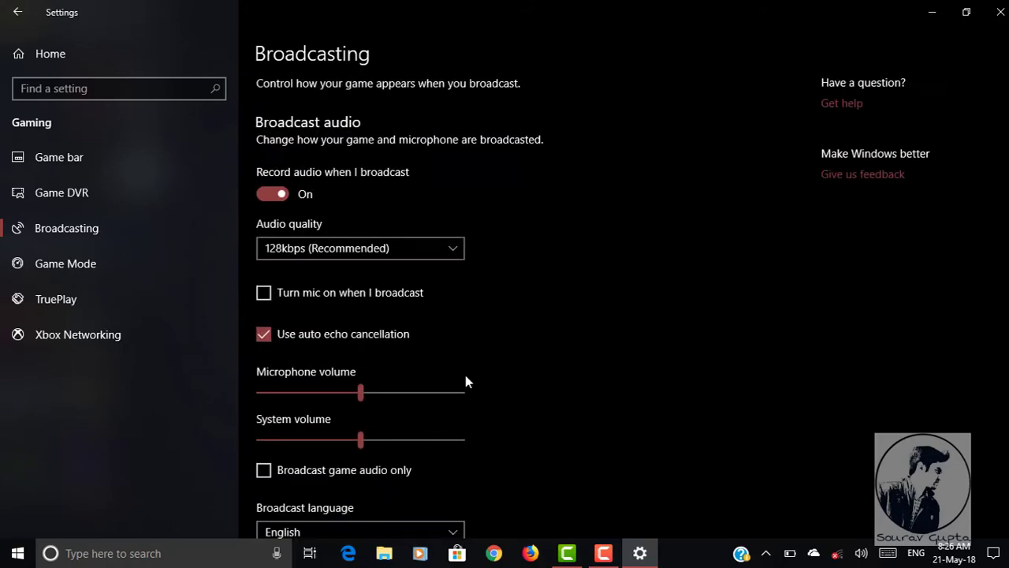
{"action": "scroll", "coordinate": [465, 378], "scroll_direction": "down", "scroll_amount": 3}
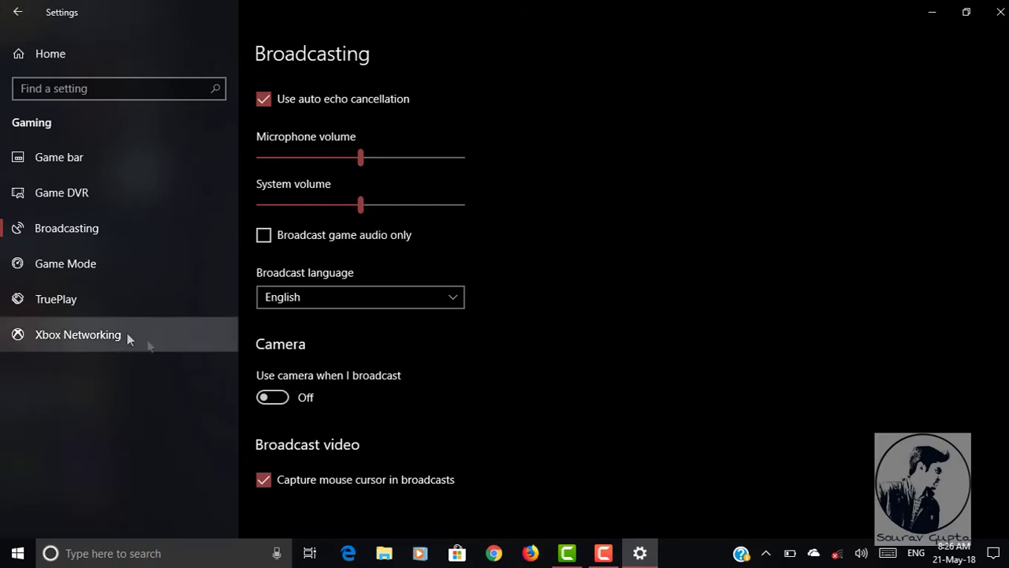
View the Game Mode, TruePlay and Xbox Networking pages of the Gaming settings
{"action": "left_click", "coordinate": [103, 265]}
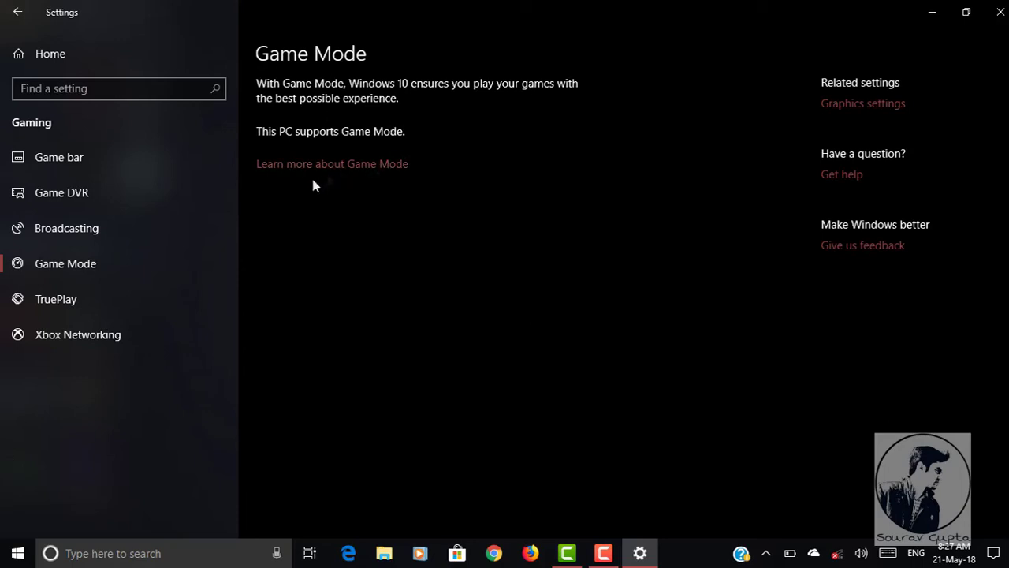
{"action": "left_click", "coordinate": [147, 302]}
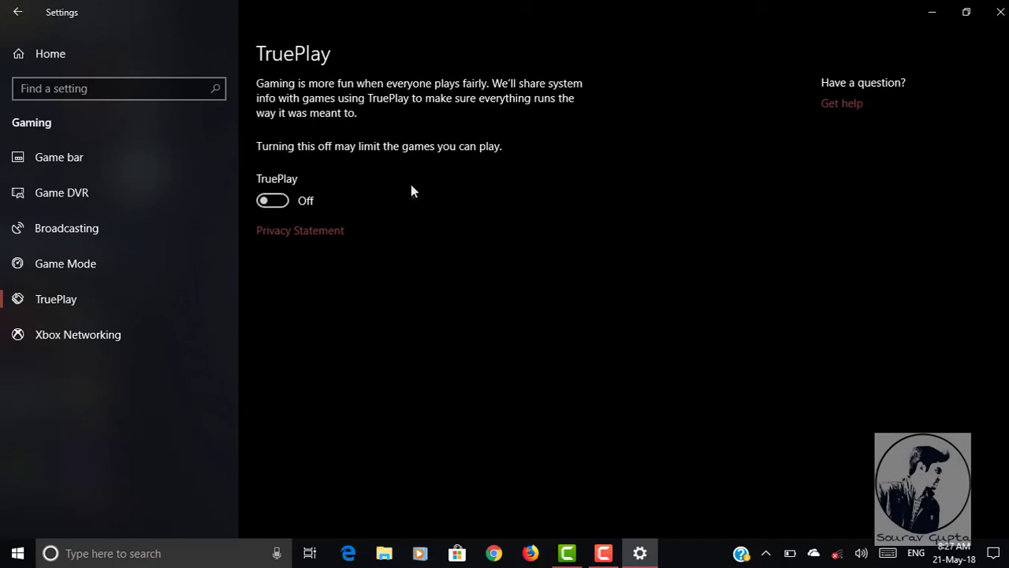
{"action": "left_click", "coordinate": [108, 342]}
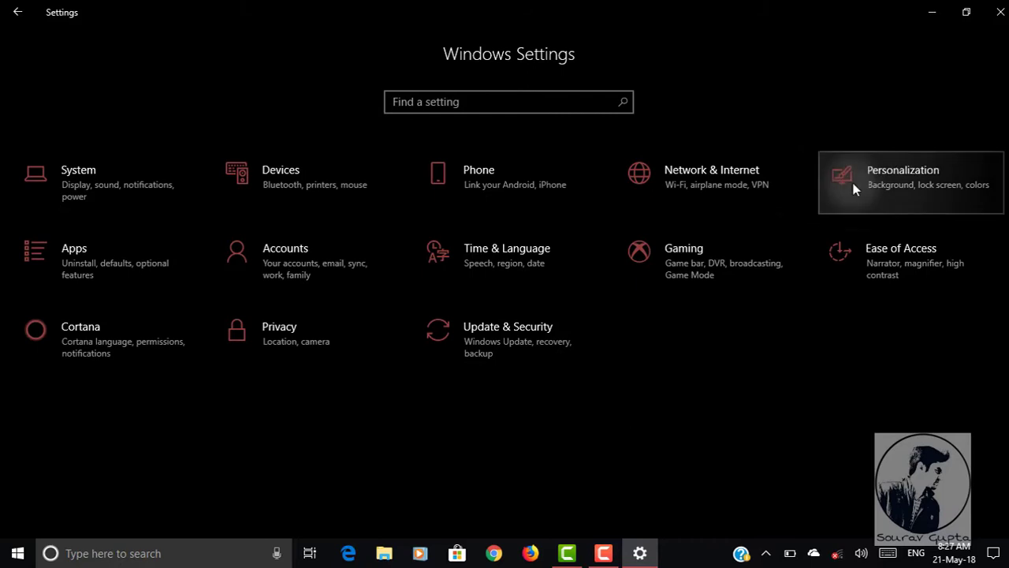
Open the Fonts page in the Personalization settings and browse the available fonts as far as Cambria Math
{"action": "left_click", "coordinate": [854, 186]}
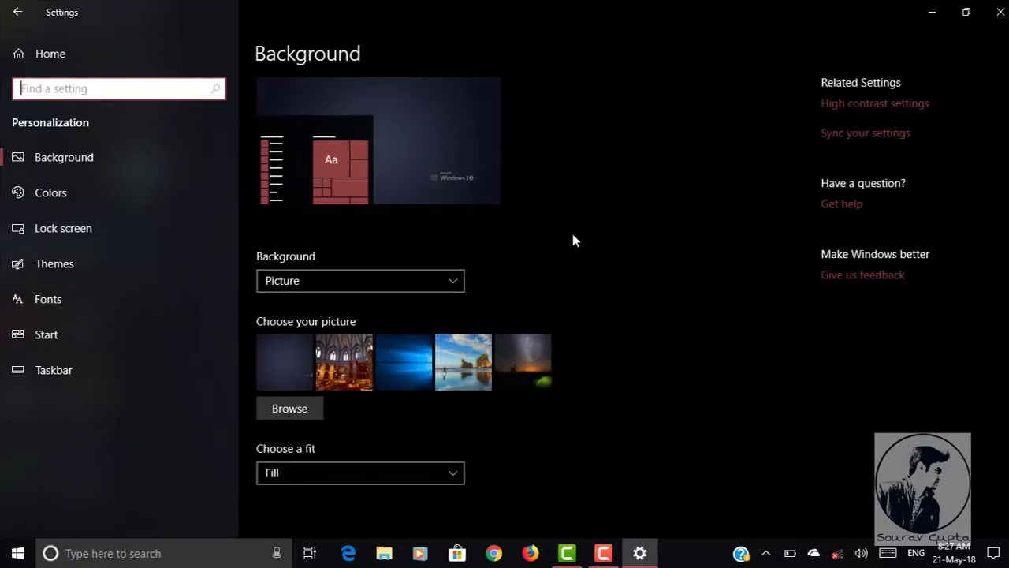
{"action": "left_click", "coordinate": [120, 312]}
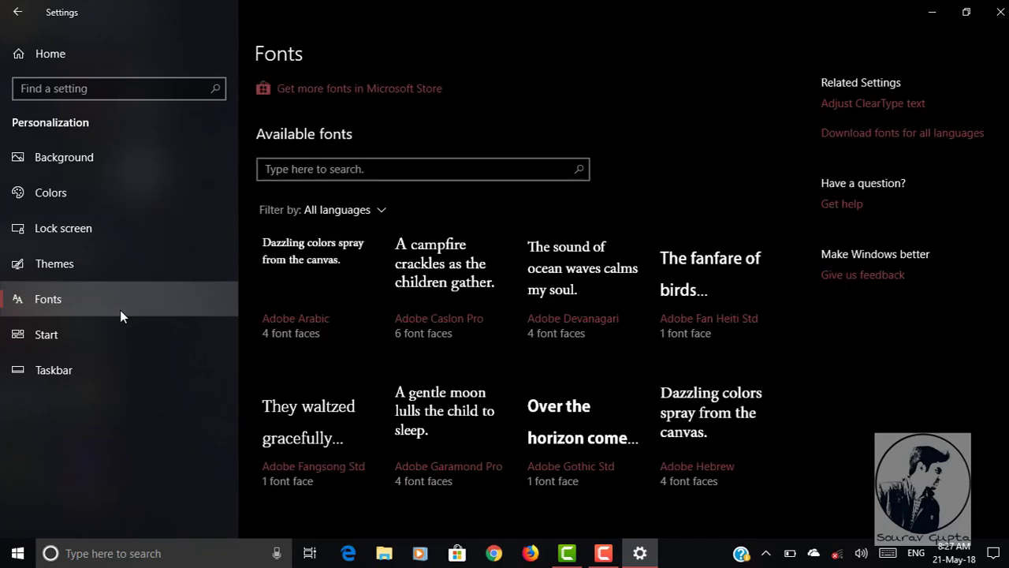
{"action": "scroll", "coordinate": [446, 268], "scroll_direction": "down", "scroll_amount": 5}
{"action": "scroll", "coordinate": [446, 268], "scroll_direction": "down", "scroll_amount": 5}
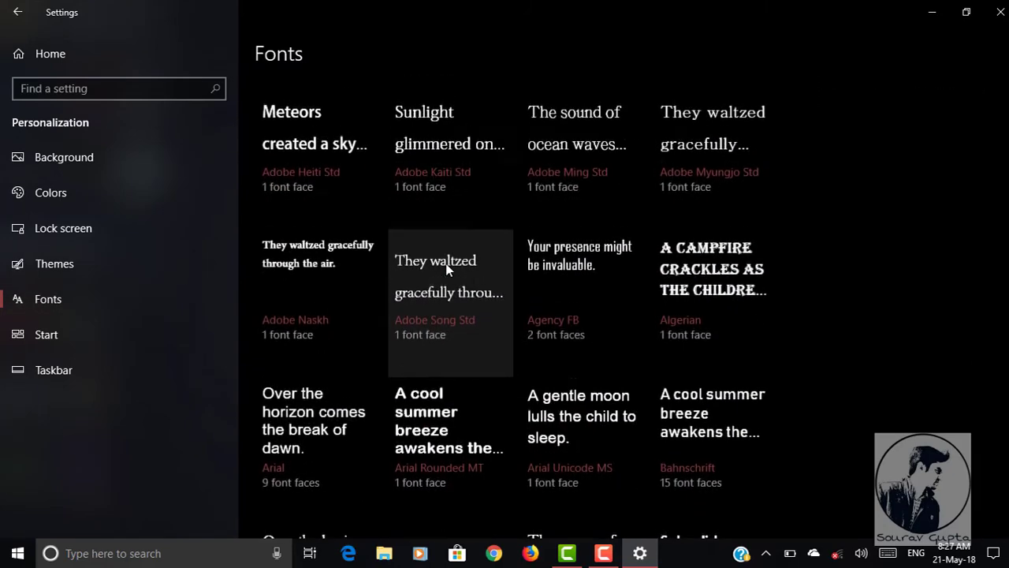
{"action": "scroll", "coordinate": [446, 269], "scroll_direction": "down", "scroll_amount": 7}
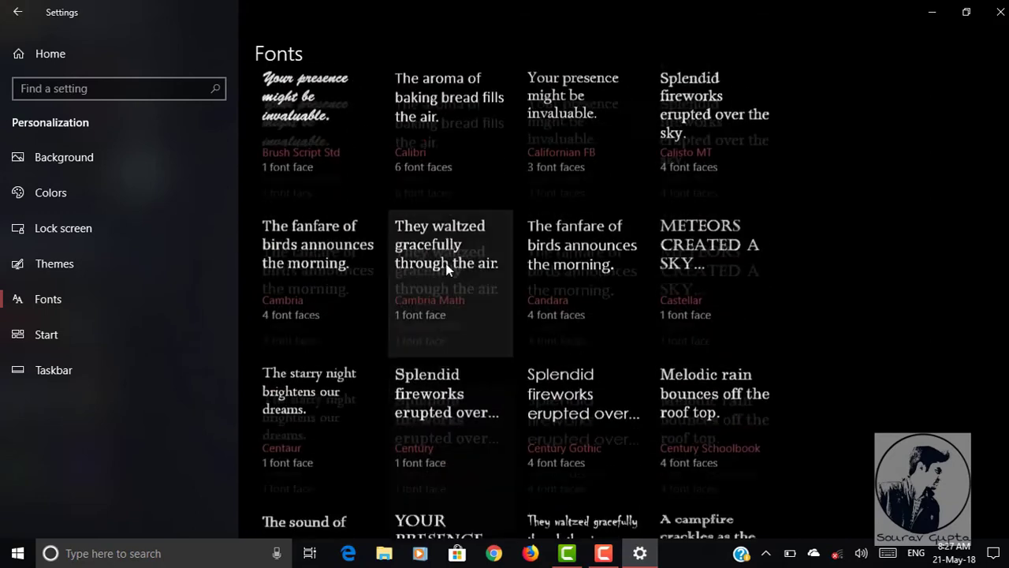
Open the Cambria Math font details, look over the metadata, set the preview size to 27 and leave the page
{"action": "left_click", "coordinate": [446, 270]}
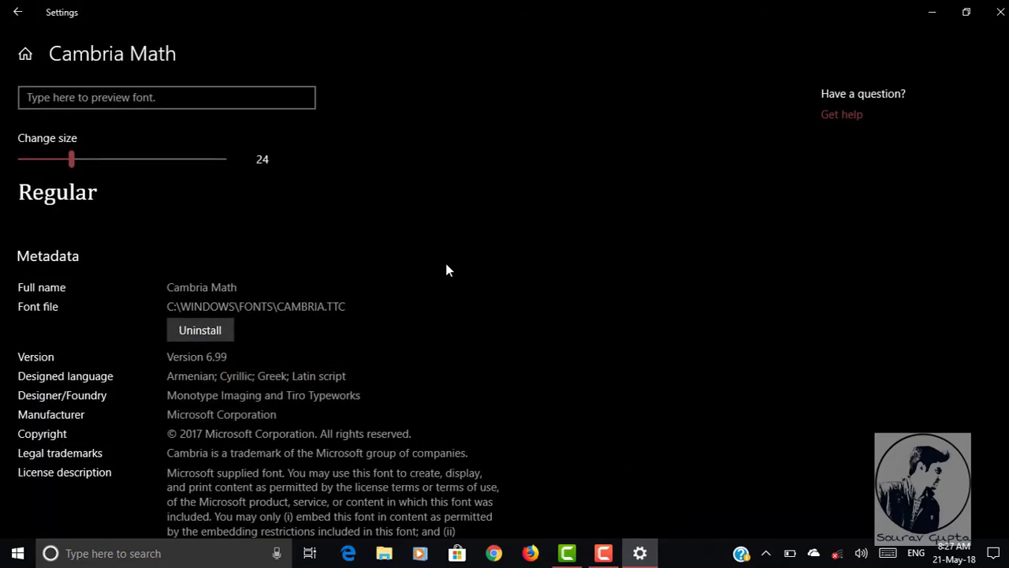
{"action": "scroll", "coordinate": [446, 270], "scroll_direction": "down", "scroll_amount": 2}
{"action": "scroll", "coordinate": [446, 270], "scroll_direction": "up", "scroll_amount": 2}
{"action": "left_click_drag", "start_coordinate": [71, 158], "coordinate": [82, 158]}
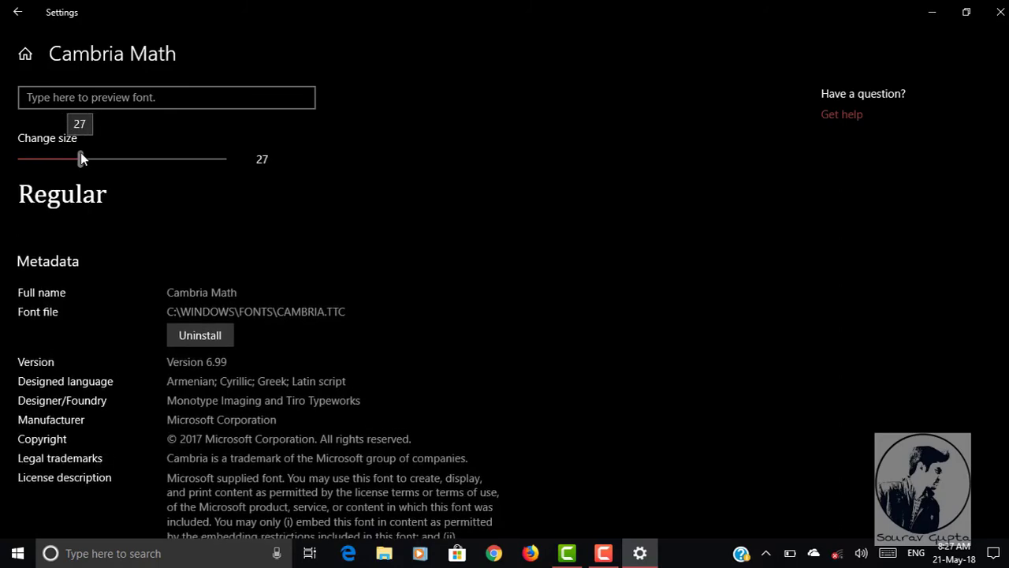
{"action": "left_click", "coordinate": [16, 12]}
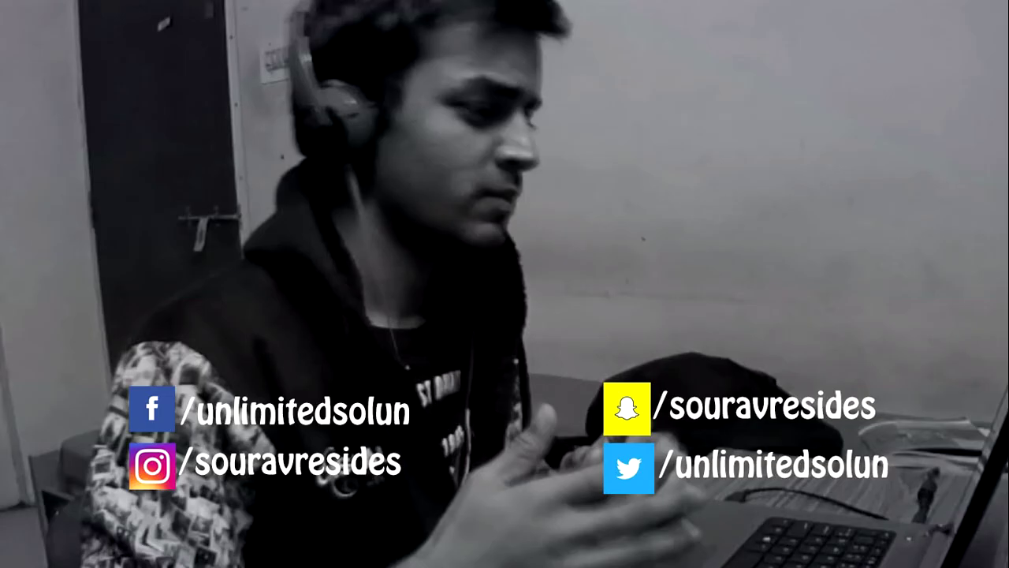